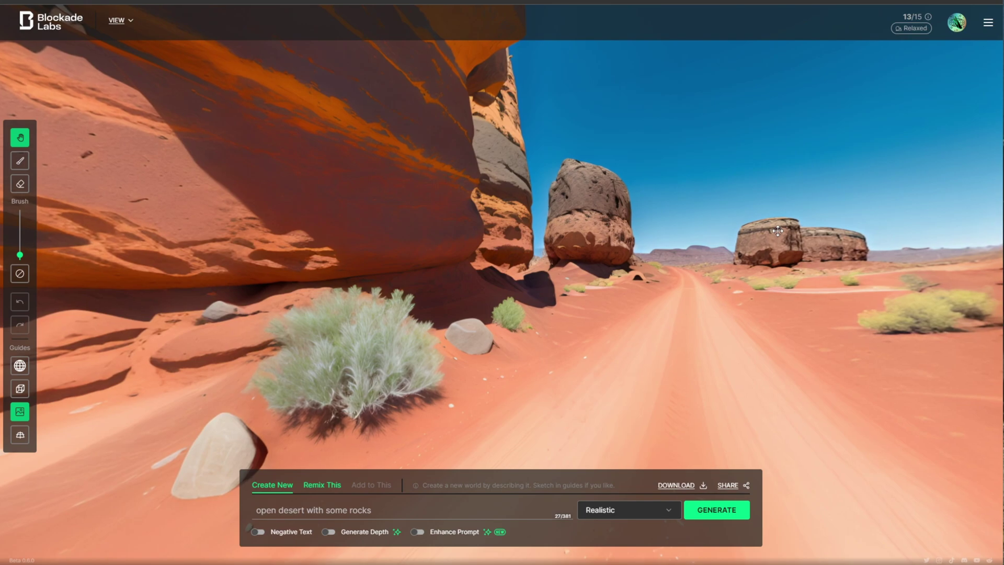
- Look around the desert skybox in Skybox AI and run the character through the desert backdrop level in Unreal Editor
drag(751, 262, 379, 293)
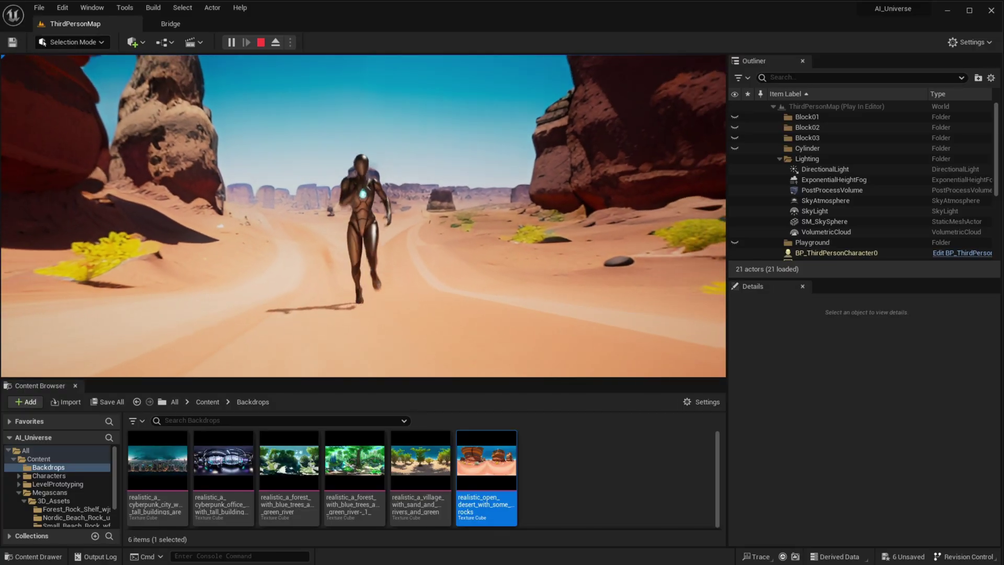
key(w)
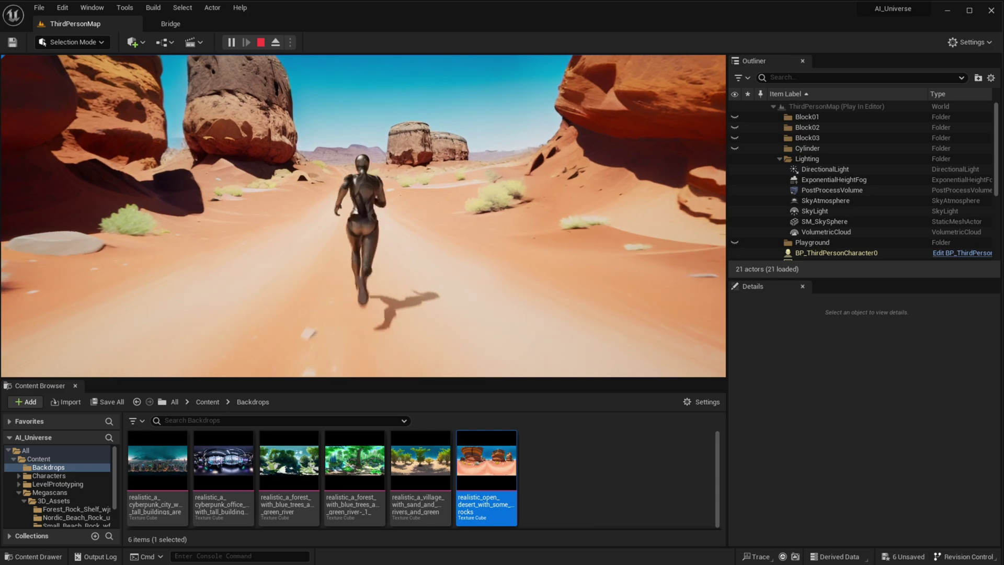
key(Escape)
- Set the ground plane's Z location to 827 and play the level with the HDRI backdrop
drag(432, 327, 614, 327)
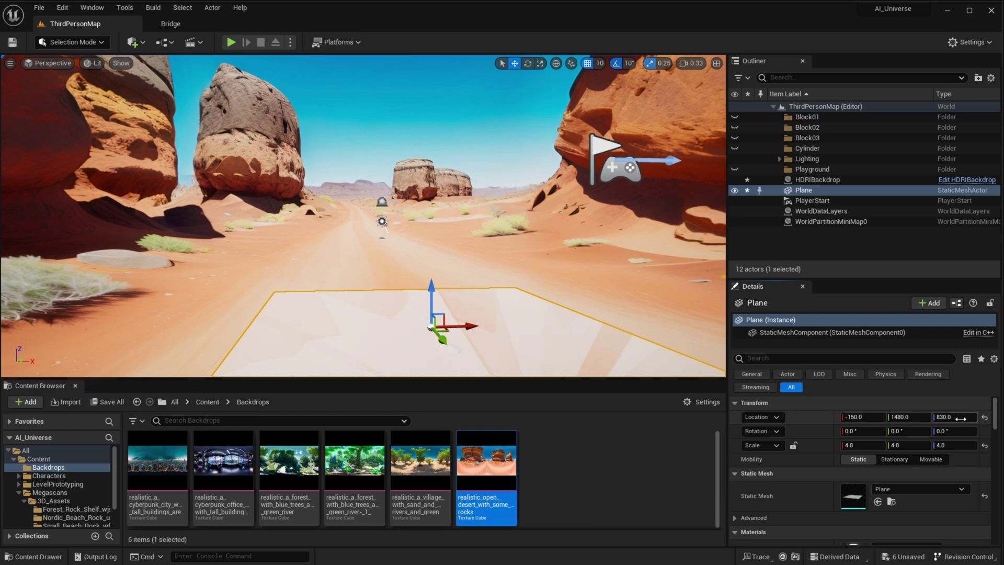
drag(961, 419, 959, 418)
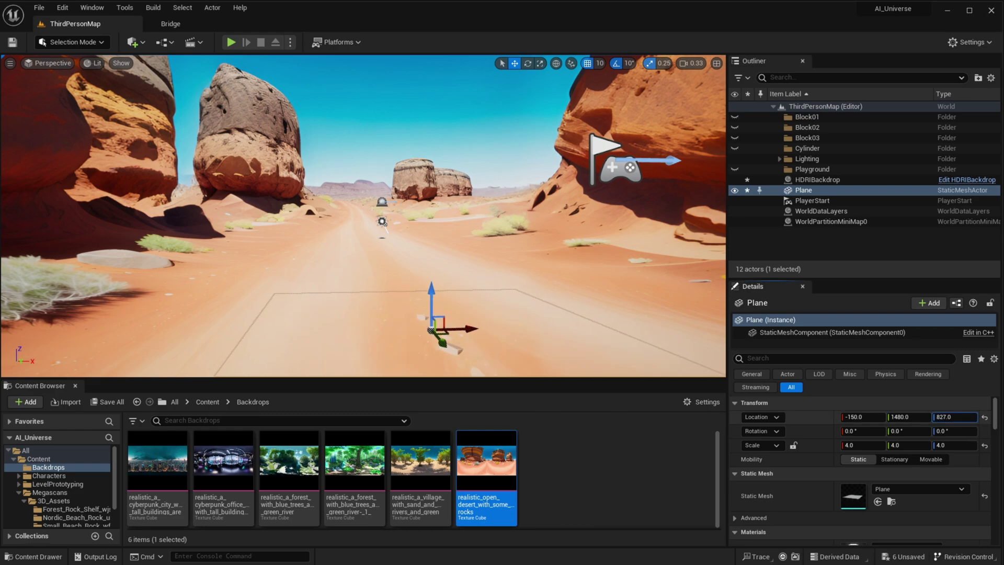
click(425, 112)
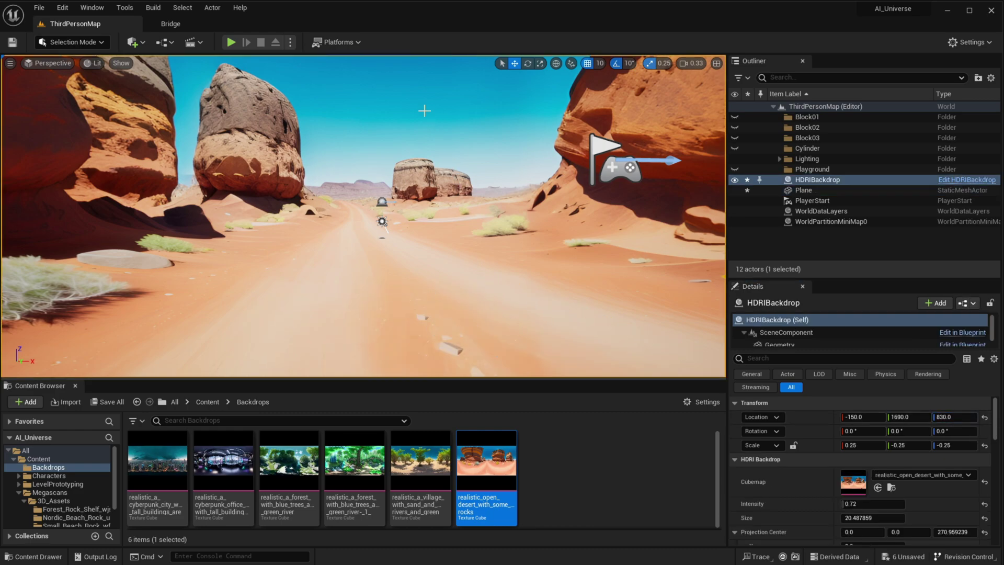
click(231, 42)
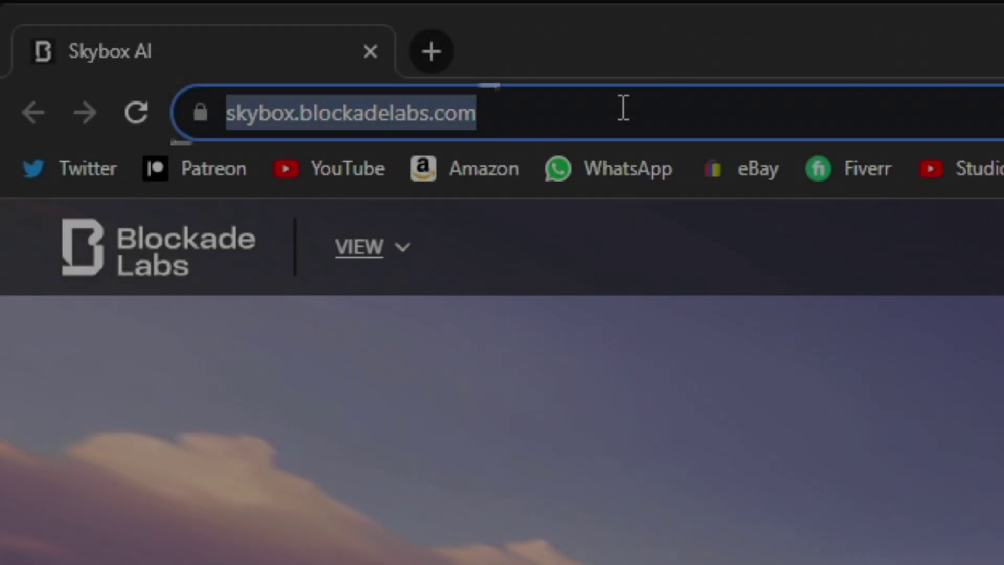
- On skybox.blockadelabs.com, generate a realistic skybox from "A forest with blue trees and green river and rocks" and look around it
key(Return)
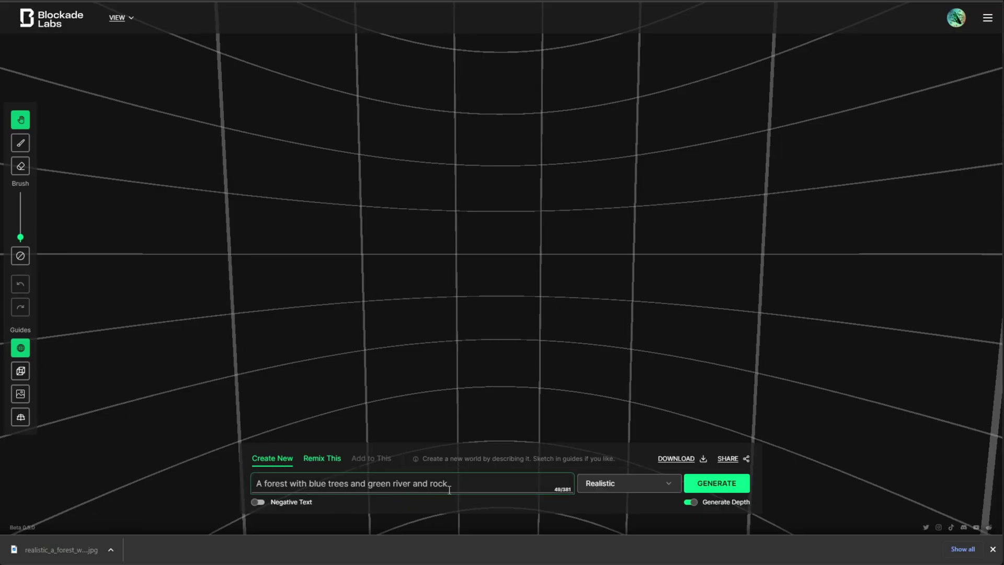
click(700, 485)
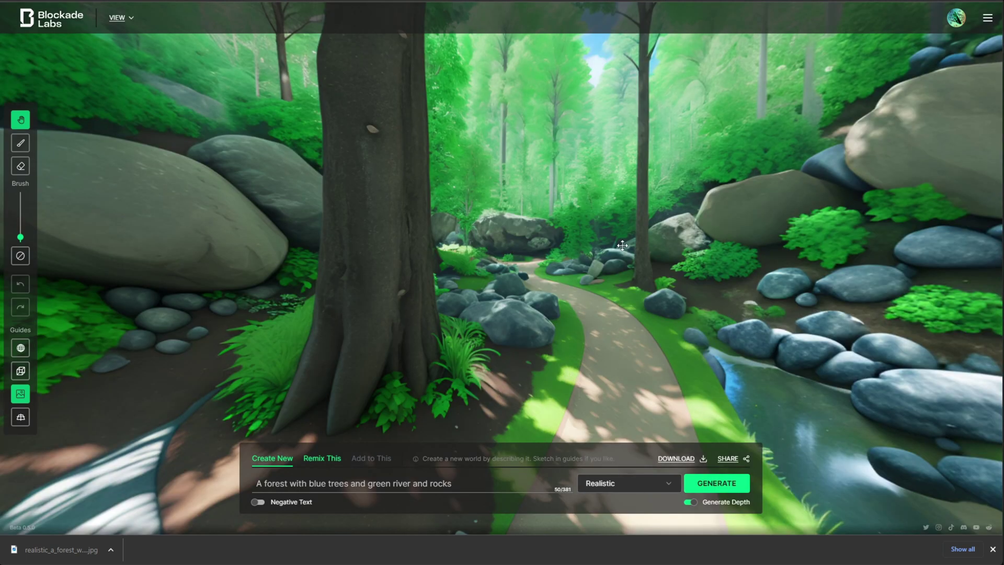
drag(637, 240, 429, 235)
drag(669, 262, 481, 277)
drag(656, 310, 493, 389)
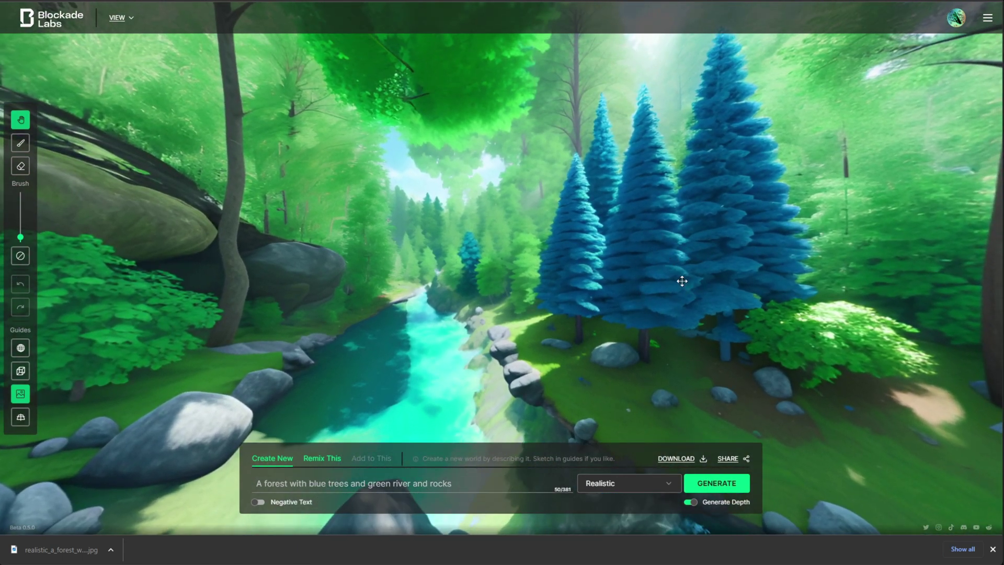
drag(686, 277, 769, 225)
- Generate realistic skyboxes from the prompts "A cyberpunk city with tall buildings are vibrant lights" and "A cyberpunk office with tall buildings and vibrant lights"
text(A c)
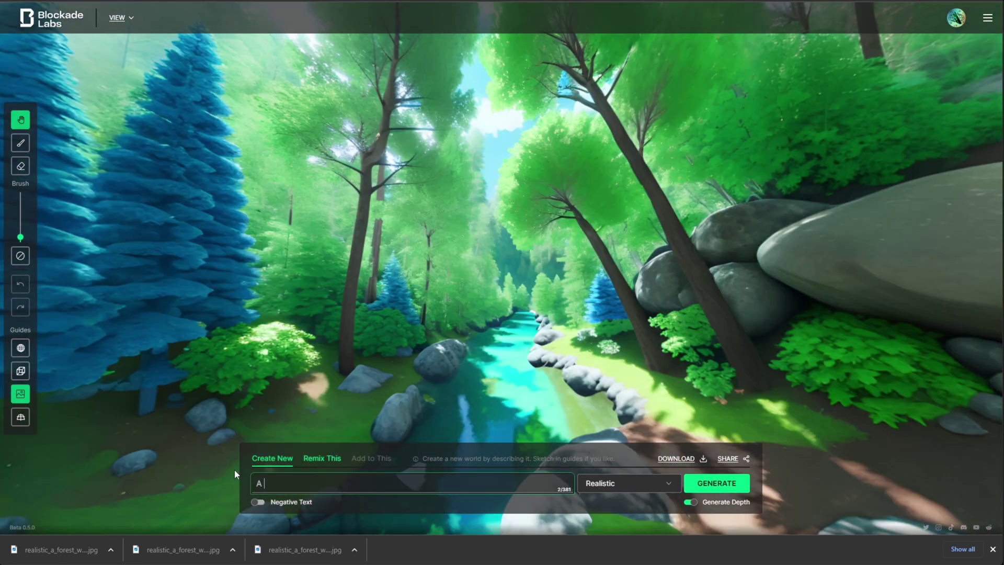
text(yberpunk city with tall buildings are vibrant lights)
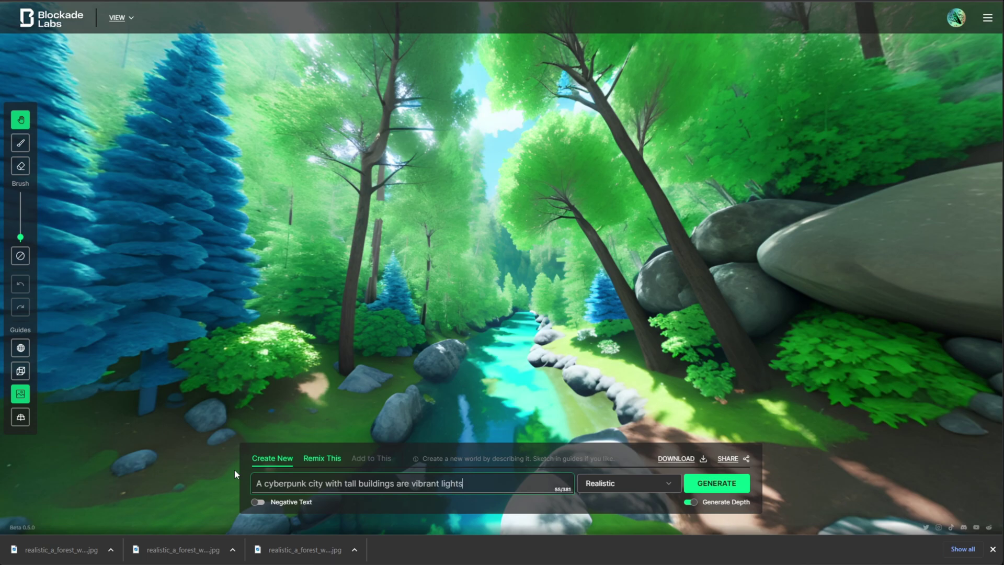
key(Return)
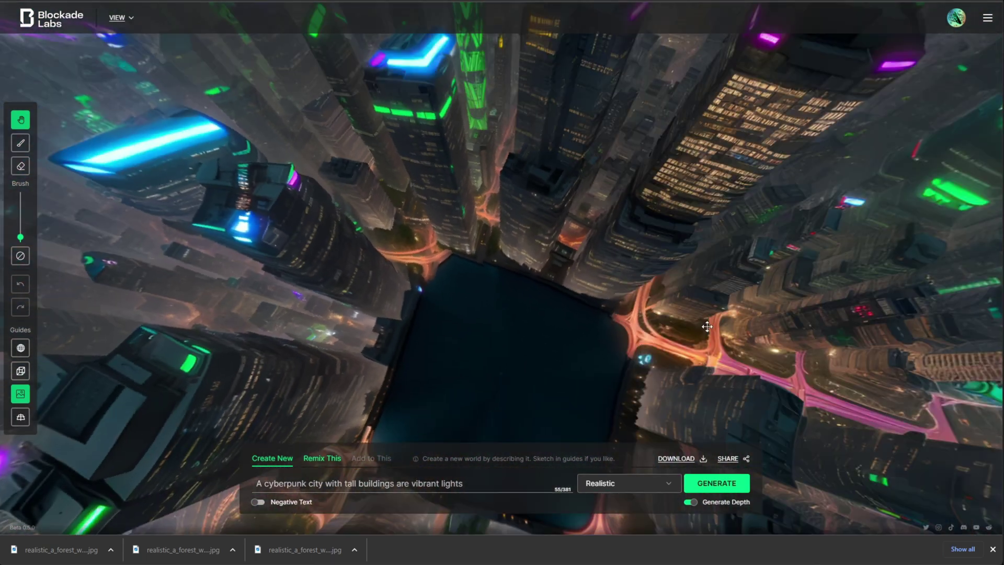
drag(707, 338, 728, 375)
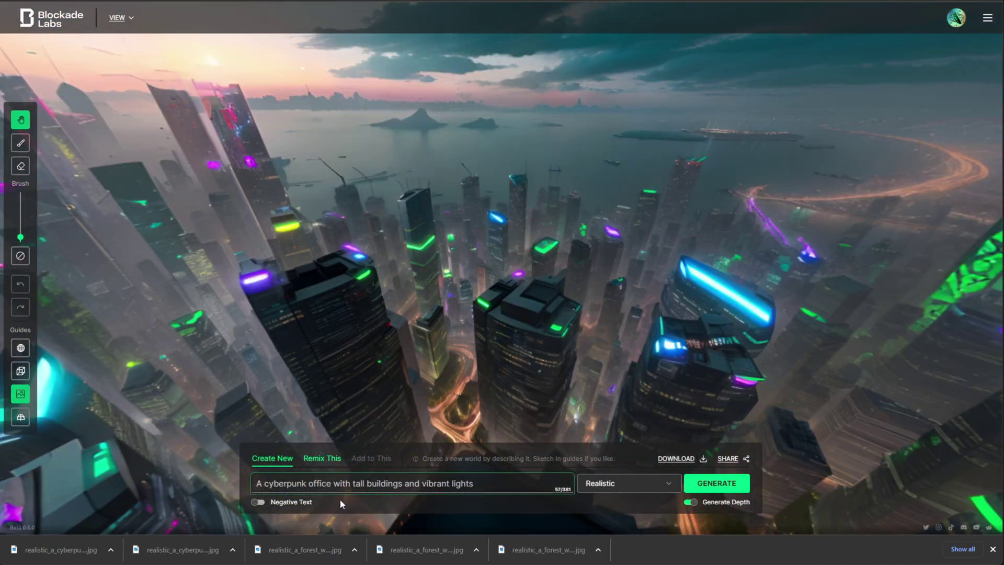
key(Return)
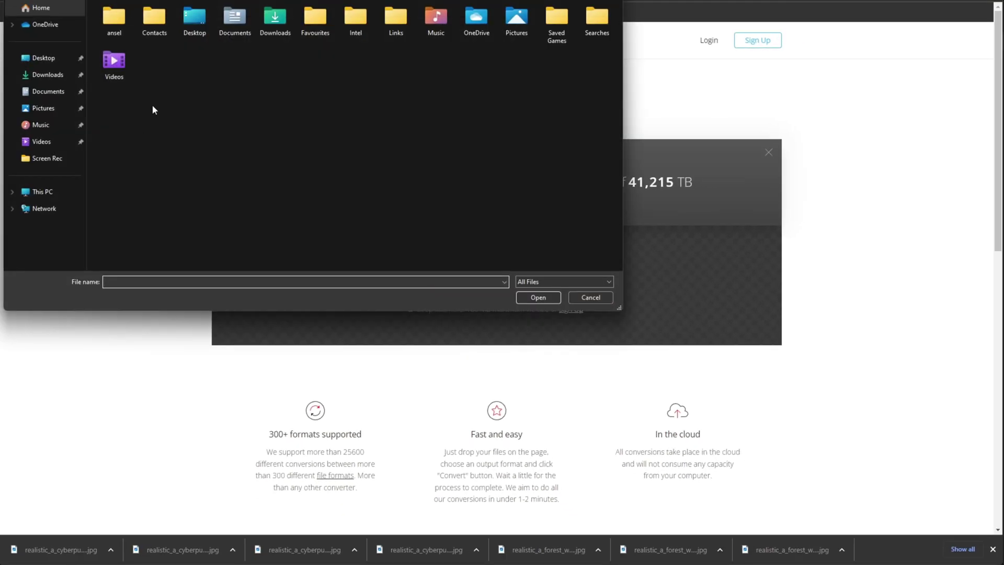
- In Convertio, load the forest skybox JPG from the Downloads folder and set its output format to HDR
double_click(275, 21)
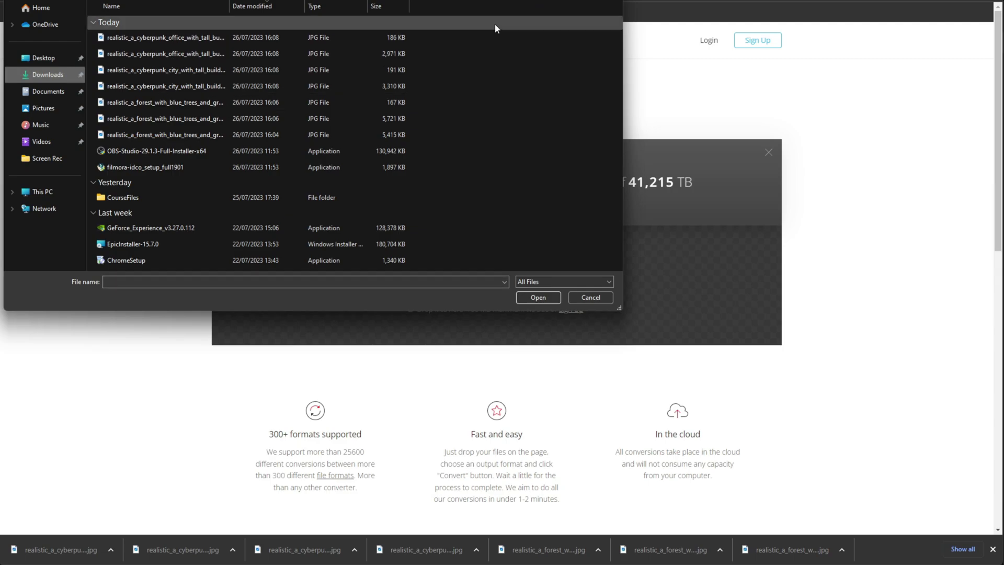
ctrl+scroll(404, 146, up, 3)
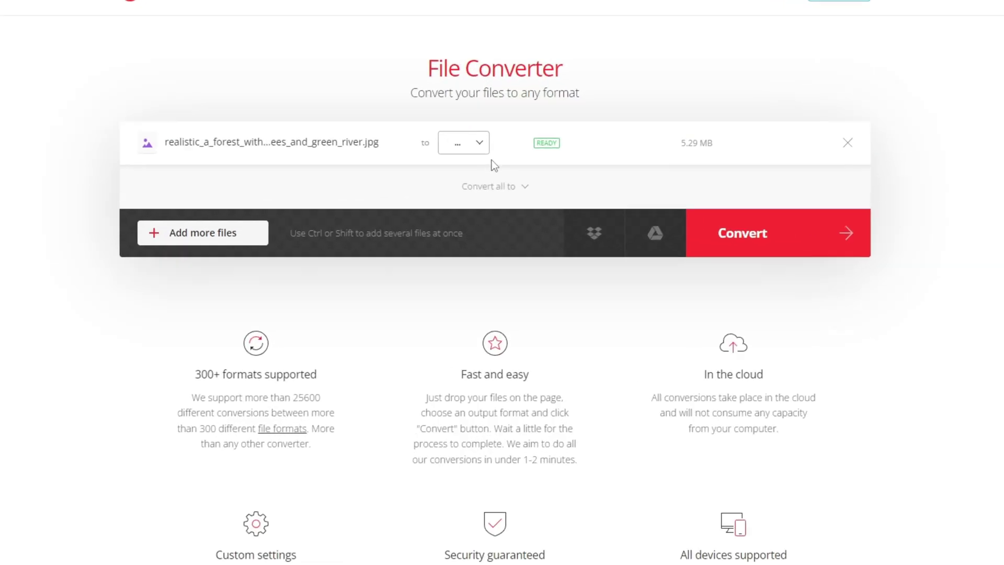
click(485, 159)
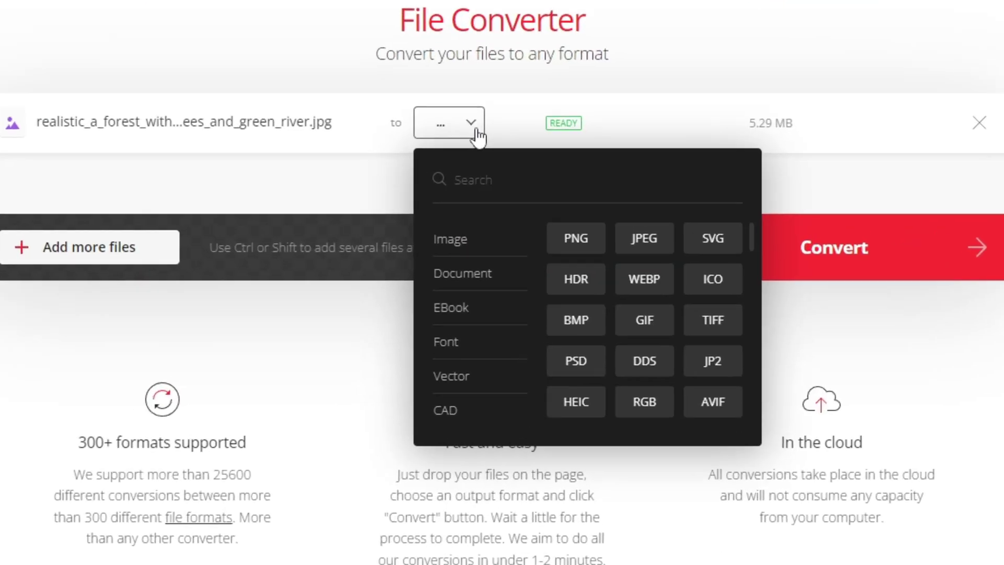
click(576, 281)
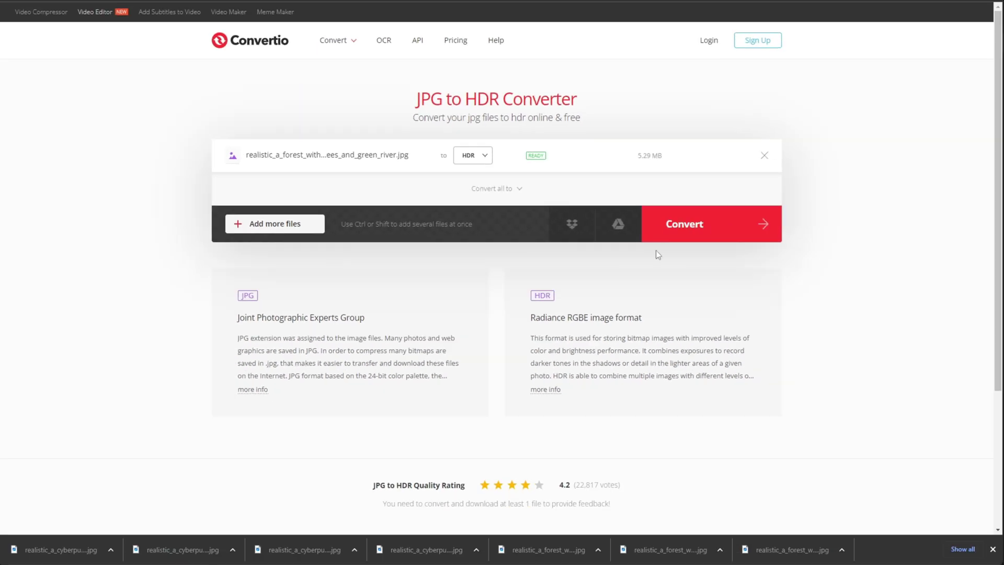
- Add the second forest, cyberpunk city and cyberpunk office skybox JPGs from Downloads to the conversion list
mouse_move(290, 230)
click(291, 202)
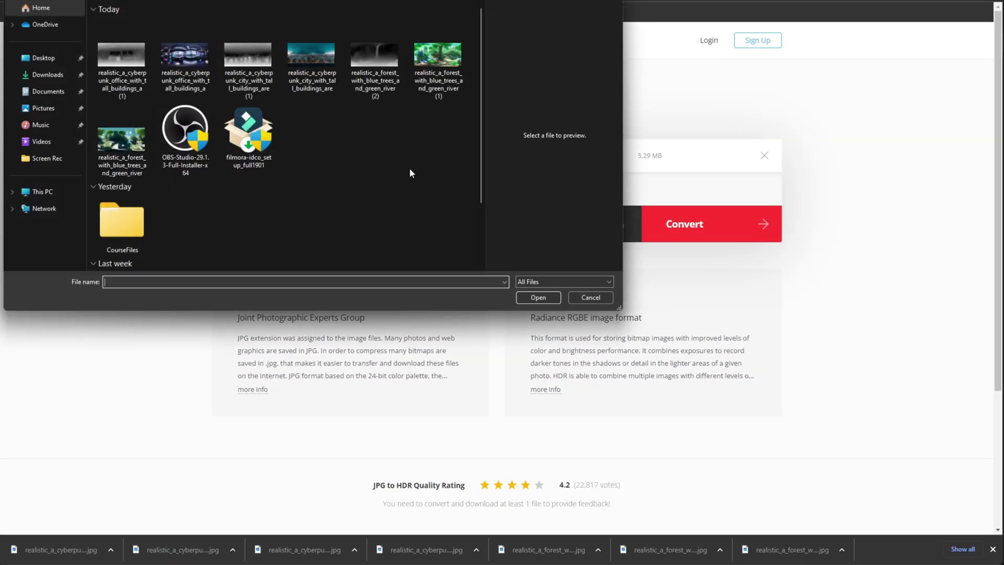
double_click(459, 57)
click(283, 235)
double_click(316, 69)
click(283, 268)
double_click(187, 63)
click(473, 221)
click(542, 307)
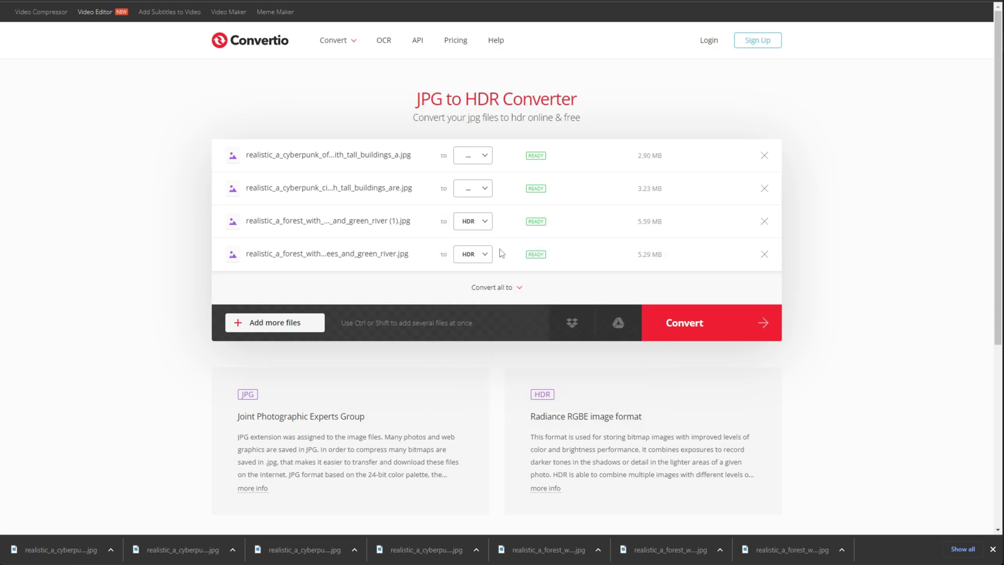
- Set the output format of the cyberpunk images to HDR and convert all the listed files
click(473, 188)
click(543, 241)
click(685, 323)
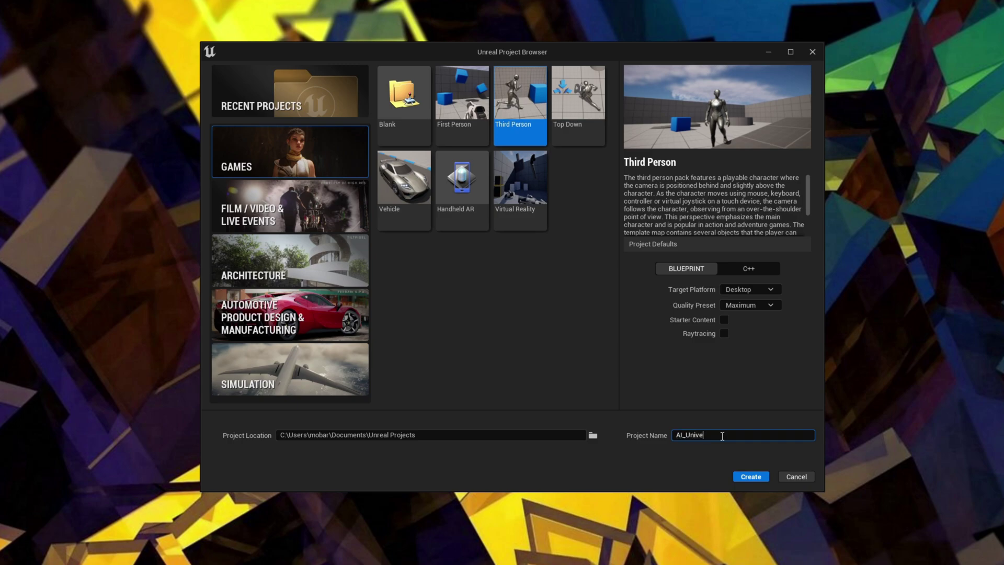
- In Unreal Project Browser, create a Third Person Blueprint game project named AI_Universe
text(e)
click(746, 477)
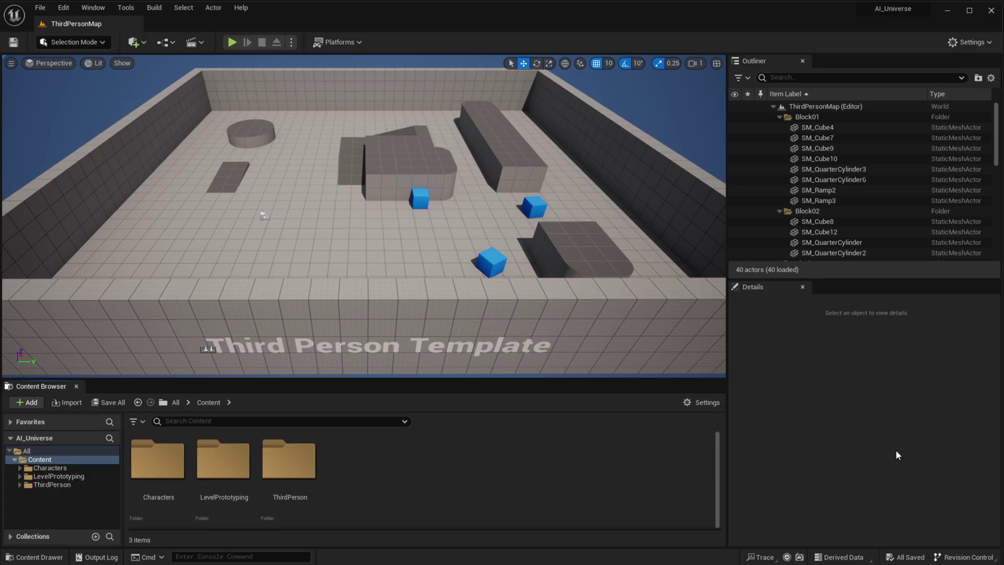
- Look over the Third Person template level and play-test it by running and jumping with the character
scroll(315, 174, down, 6)
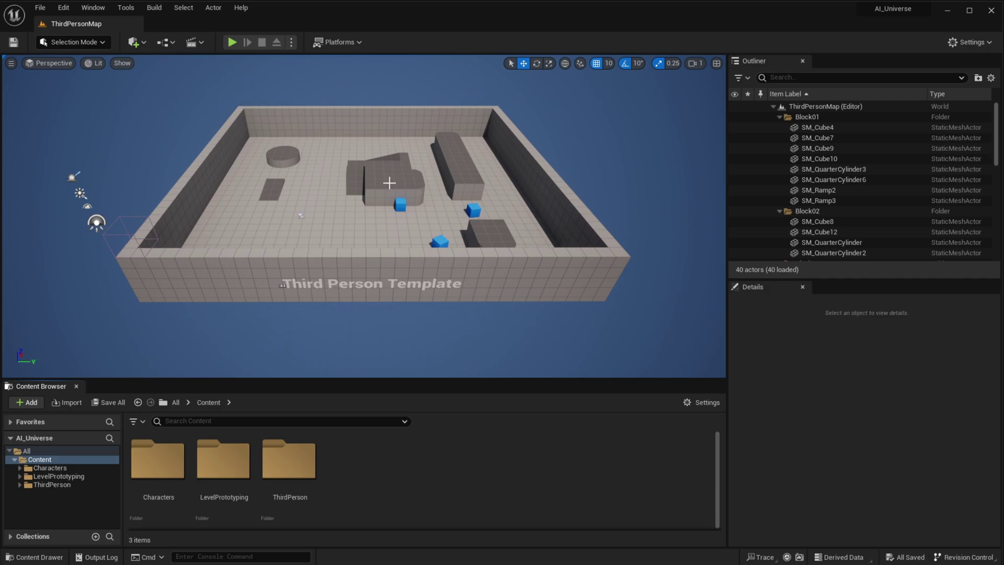
mouse_move(341, 218)
right_down()
mouse_move(366, 206)
mouse_move(434, 217)
mouse_move(282, 212)
mouse_move(341, 217)
right_up()
scroll(341, 218, up, 6)
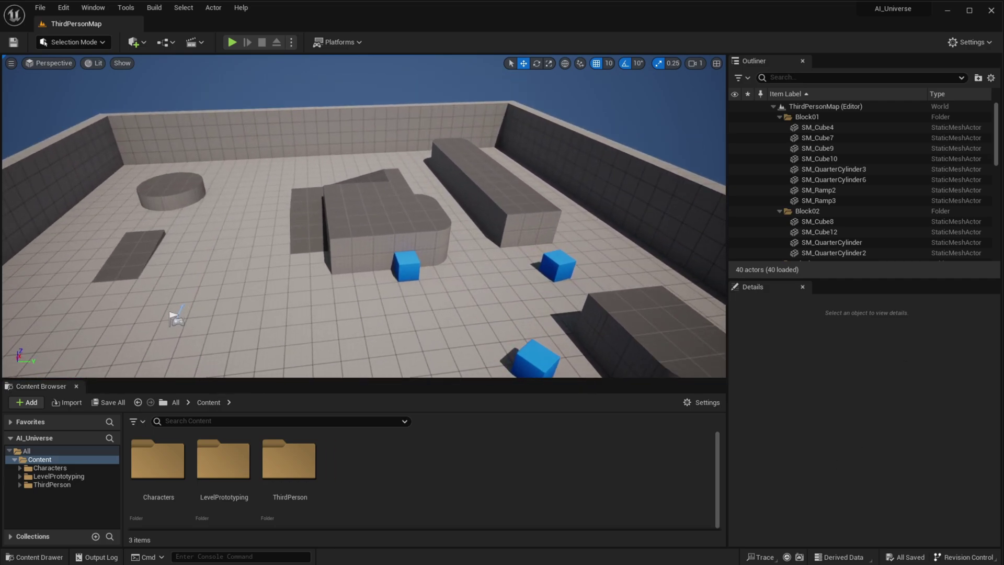
click(232, 42)
key(w)
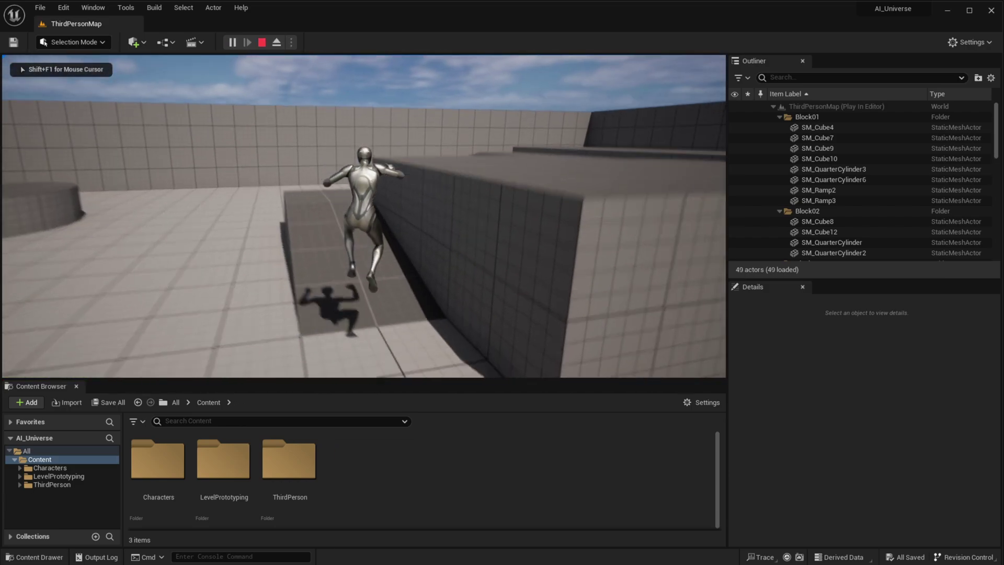
key(w)
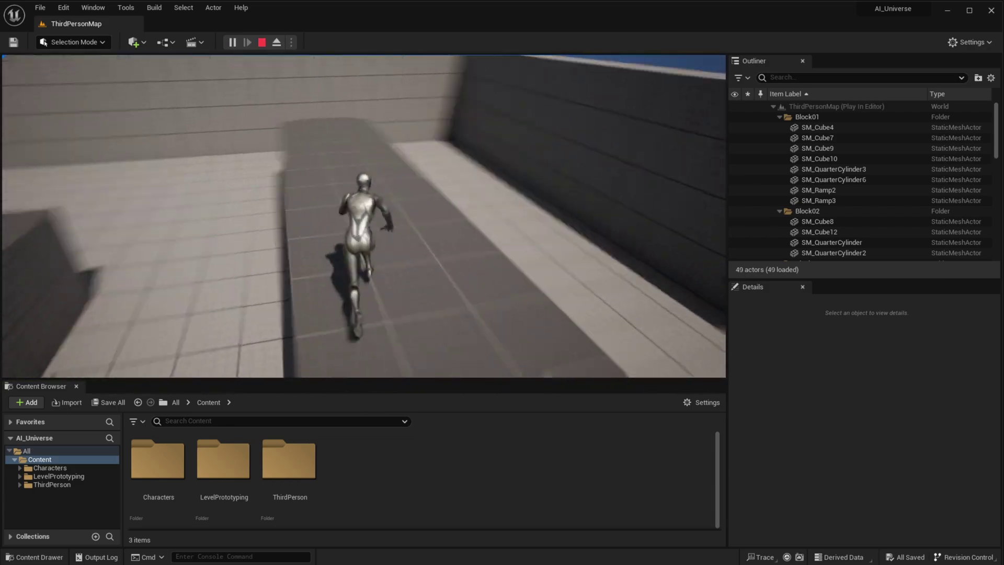
key(space)
key(w)
key(space)
key(space)
key(space)
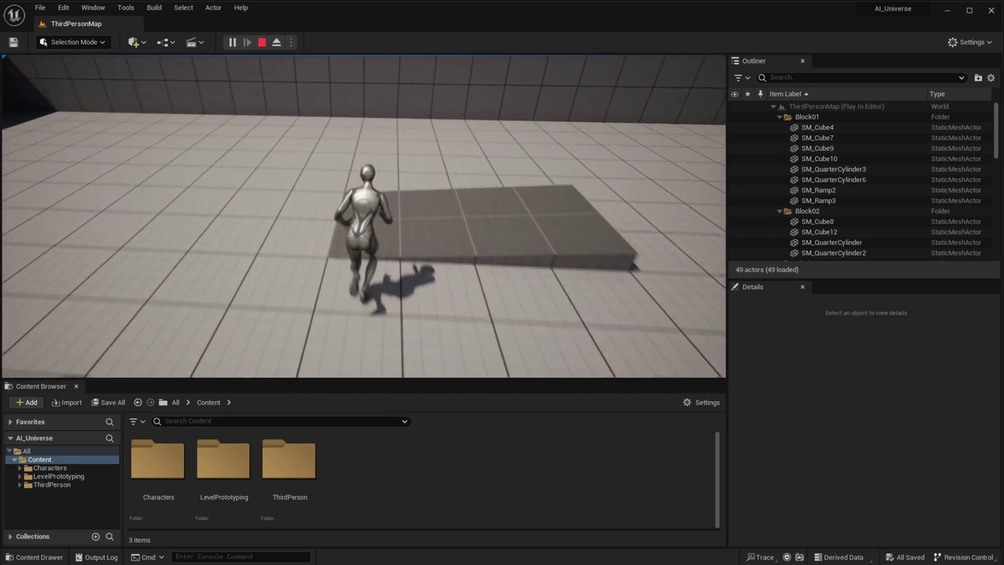
key(Escape)
- Delete the floor, walls, ramps, platforms and blue cubes from the template level, keeping the lighting and player start
click(305, 213)
right_drag(305, 213, 362, 190)
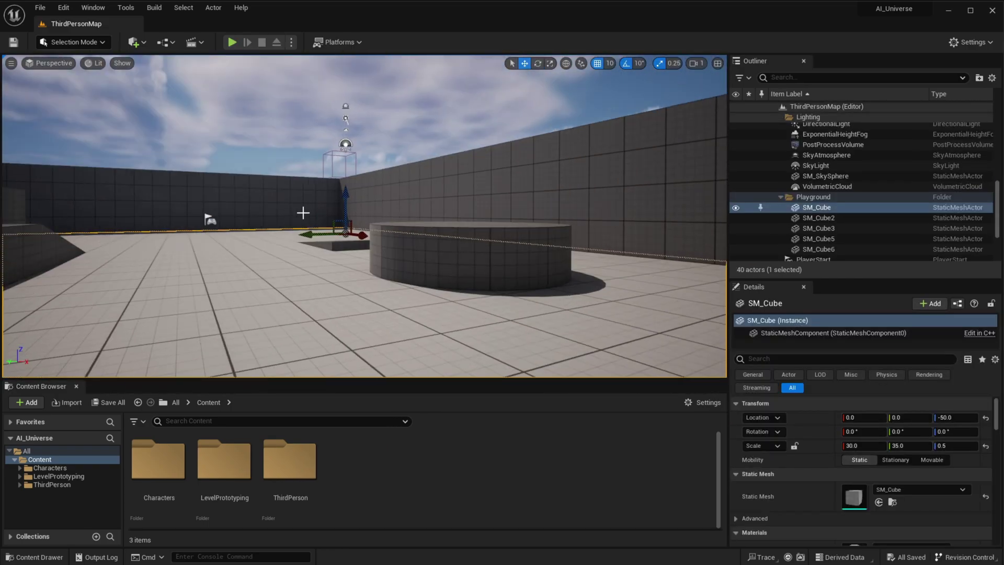
scroll(283, 209, down, 5)
click(256, 208)
key(Delete)
right_drag(252, 209, 252, 272)
click(448, 246)
key(Delete)
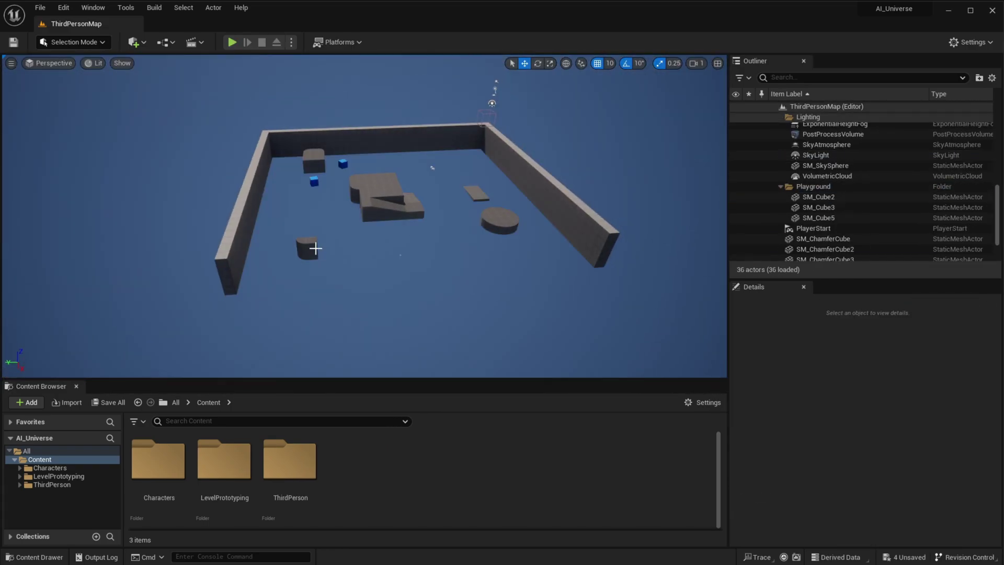
click(254, 209)
key(Delete)
click(392, 137)
key(Delete)
click(535, 164)
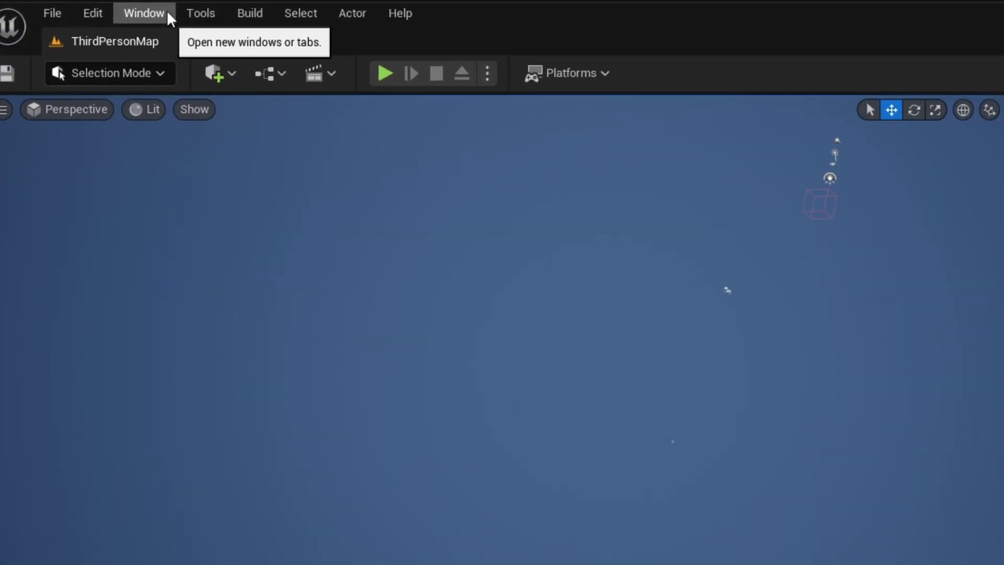
- Enable the HDRIBackdrop plugin and restart the editor, saving all the changed content
click(93, 13)
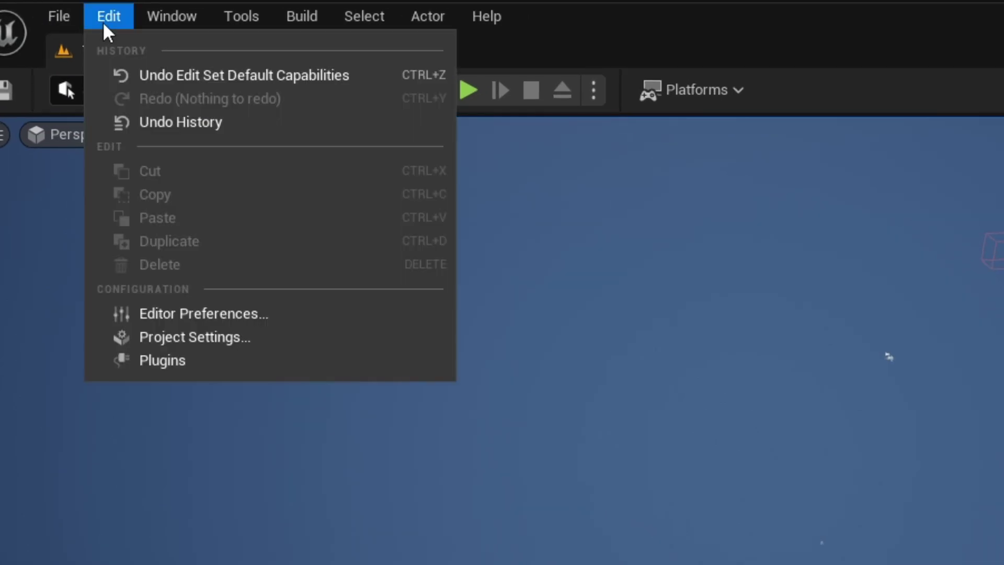
click(228, 360)
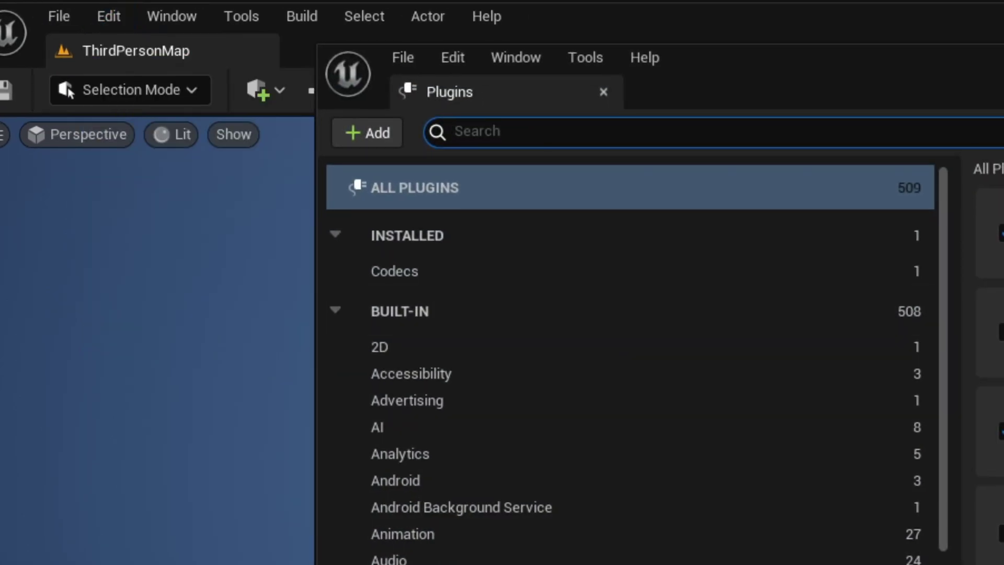
text(hdr)
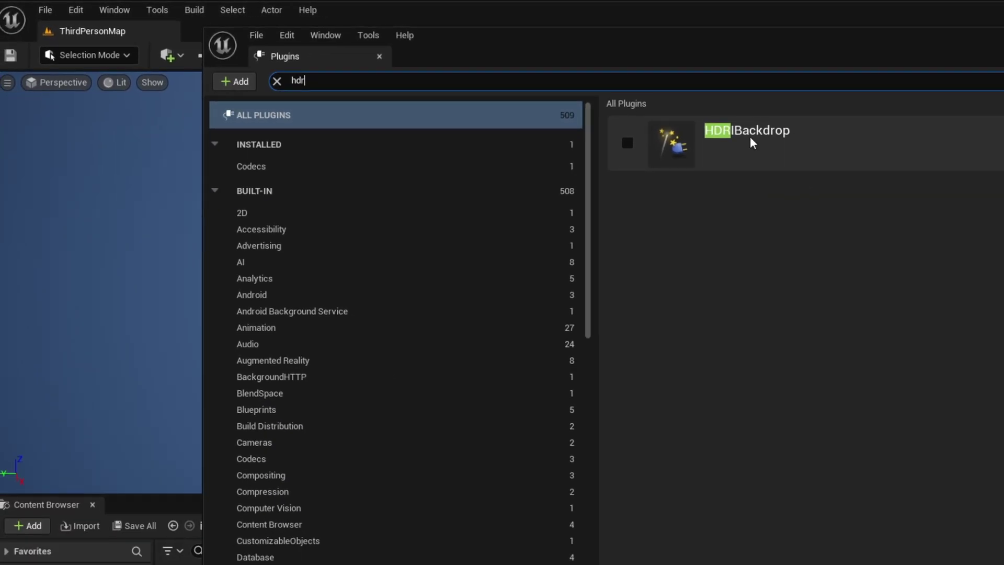
click(624, 142)
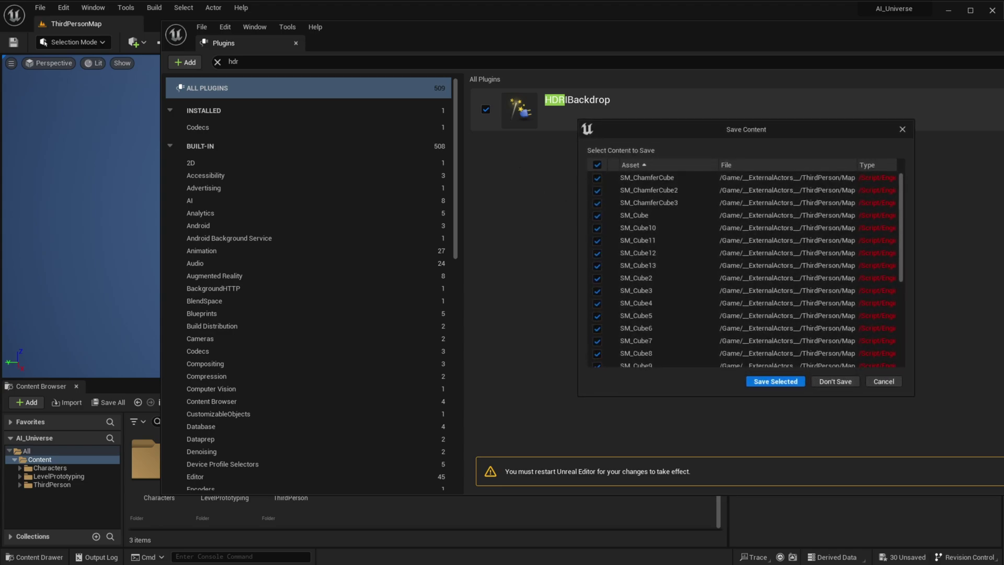
click(776, 381)
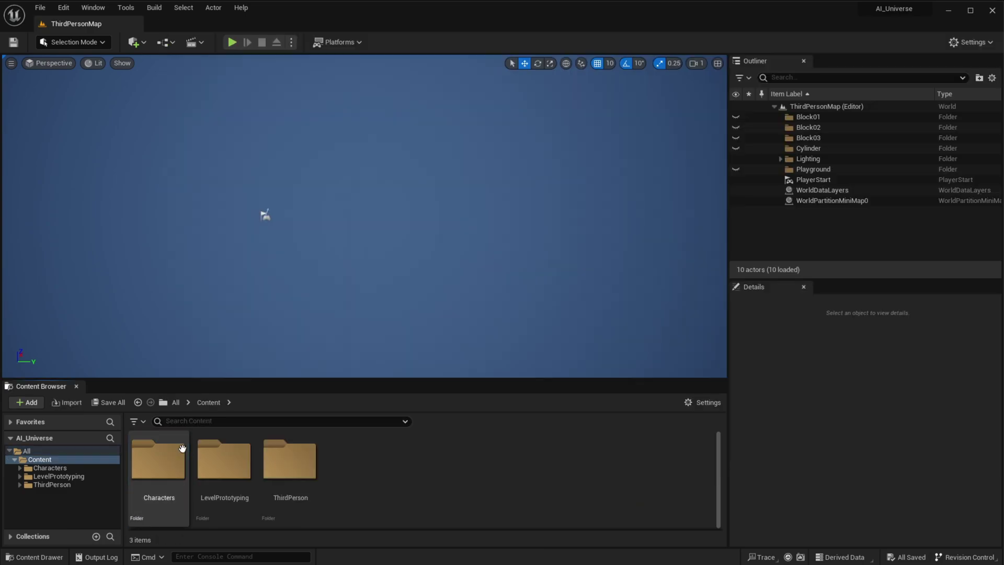
- Create a new folder named Backdrops in the project's Content folder
right_click(434, 472)
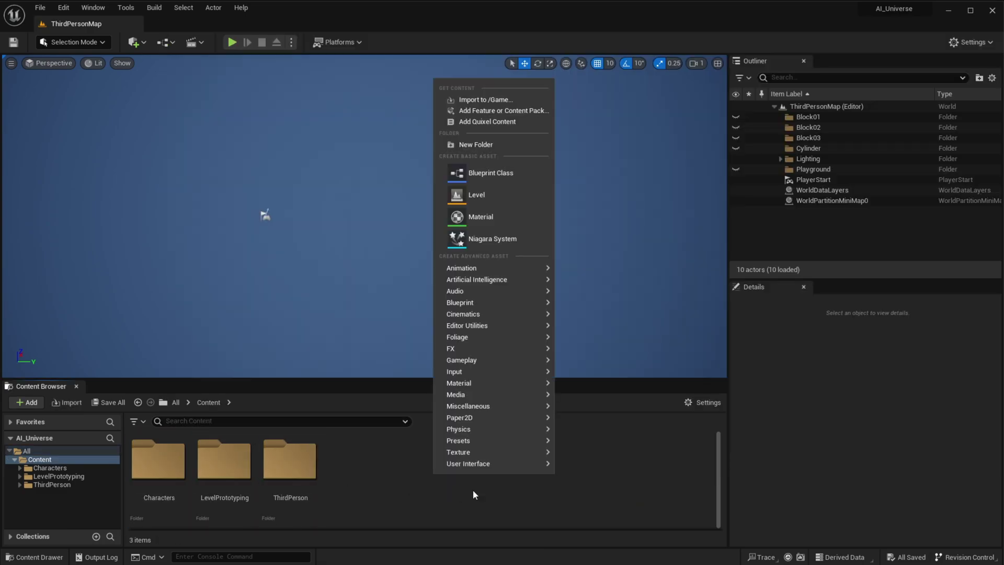
click(486, 145)
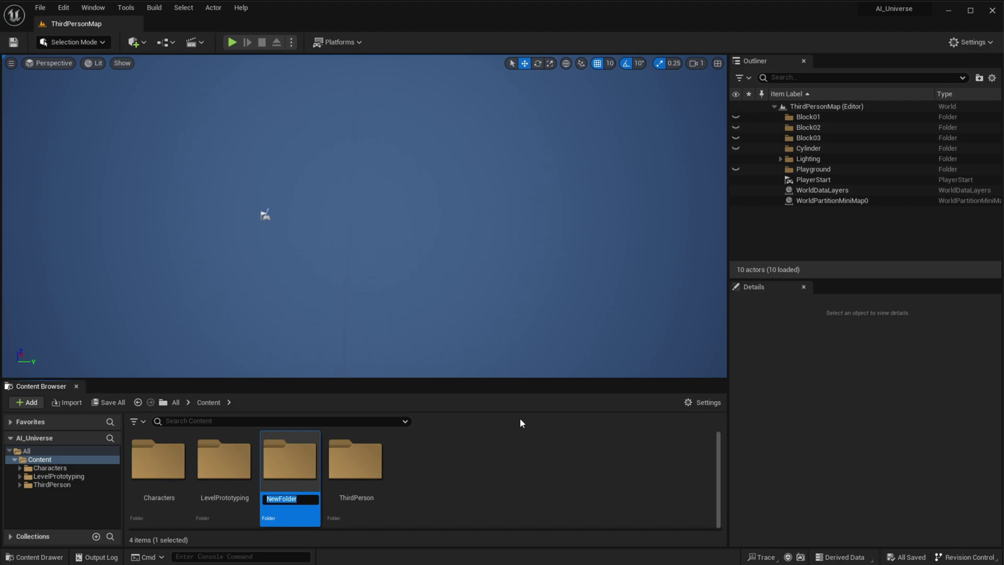
text(Backdrops)
key(Return)
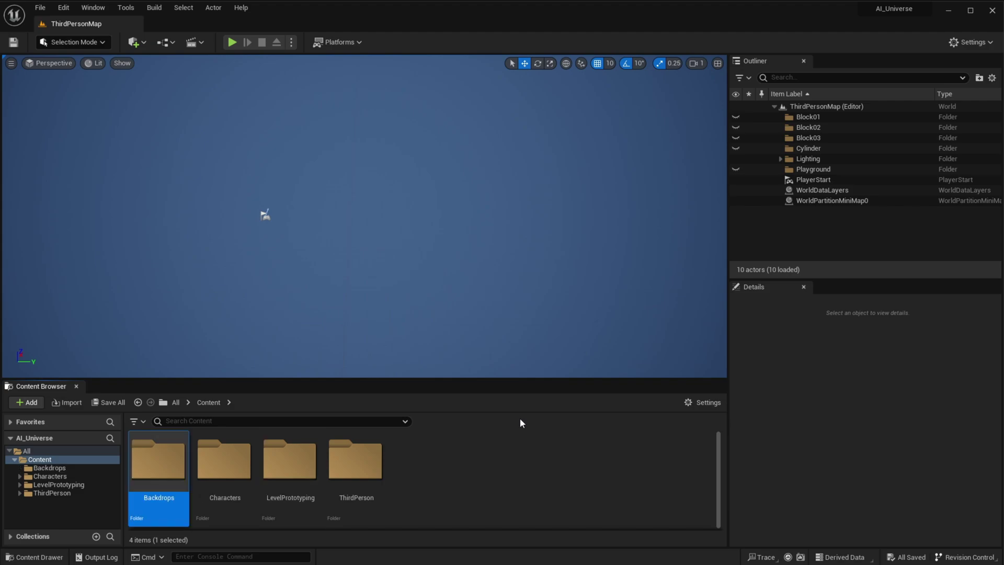
- Open the Backdrops folder and import the four generated cyberpunk and forest HDR files into it
key(Return)
key(alt+Tab)
click(636, 226)
shift+click(643, 274)
drag(643, 274, 358, 455)
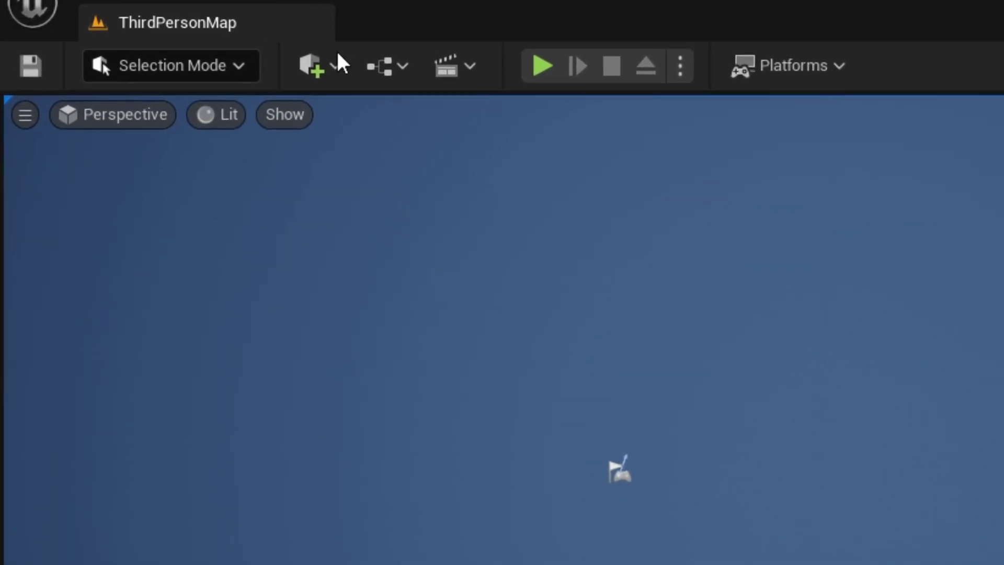
- Add an HDRI Backdrop actor to the level and look around its default field environment
click(338, 60)
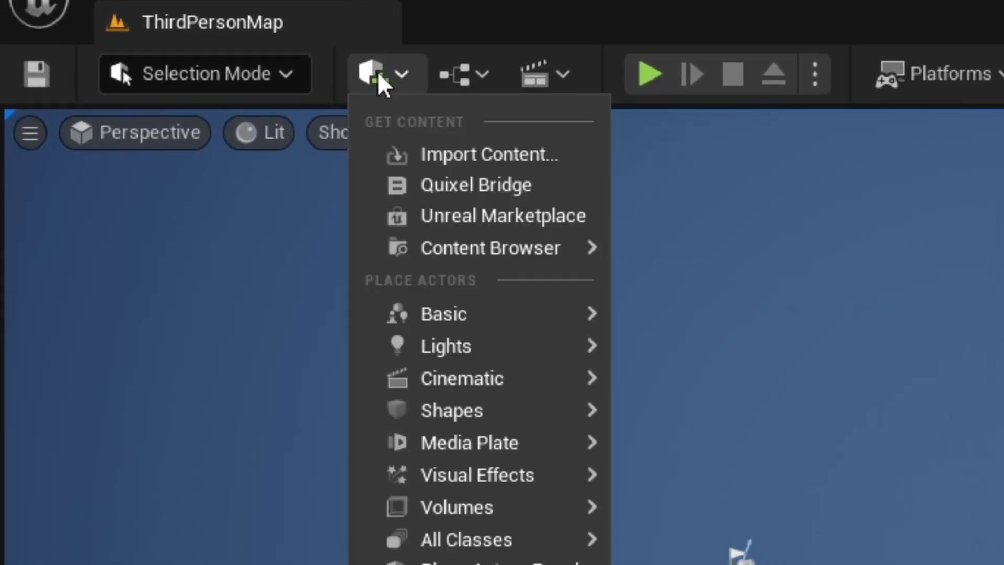
mouse_move(501, 327)
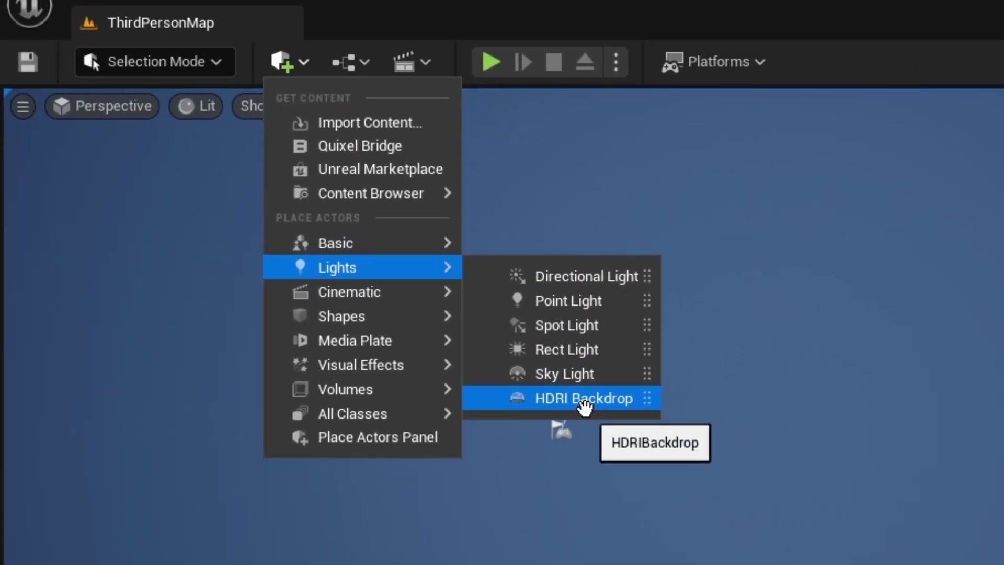
click(773, 519)
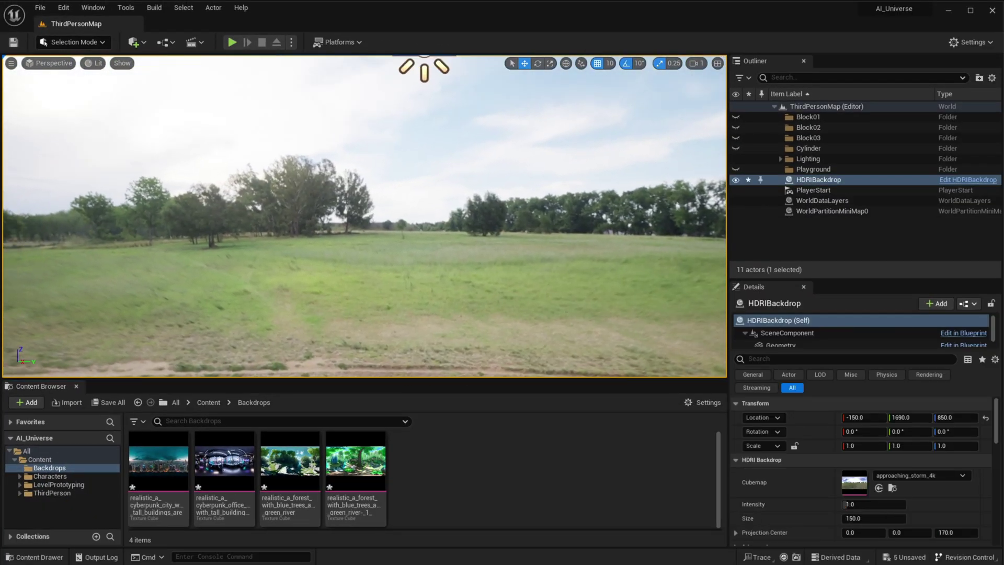
right_drag(360, 222, 173, 204)
right_drag(500, 264, 532, 266)
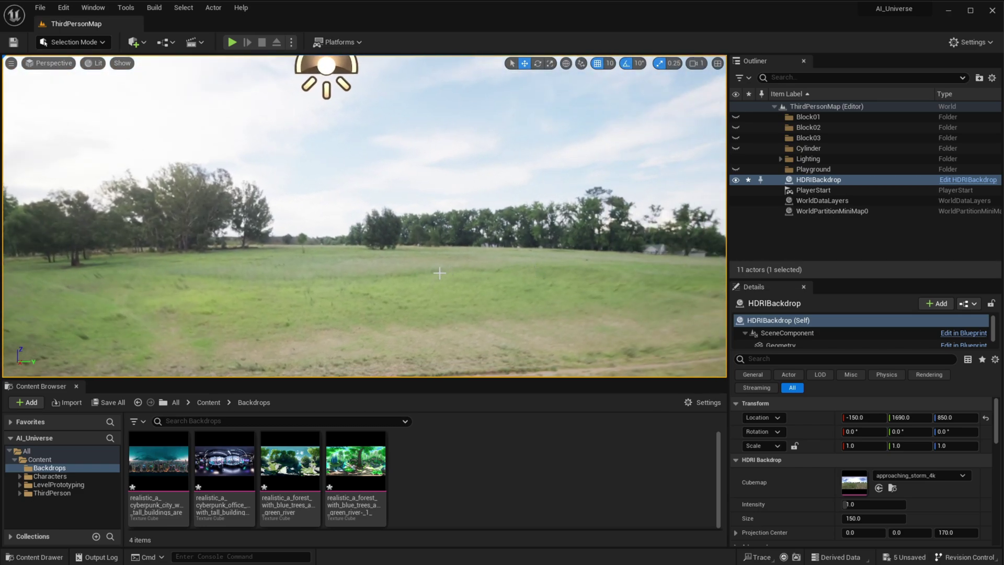
right_drag(333, 252, 471, 264)
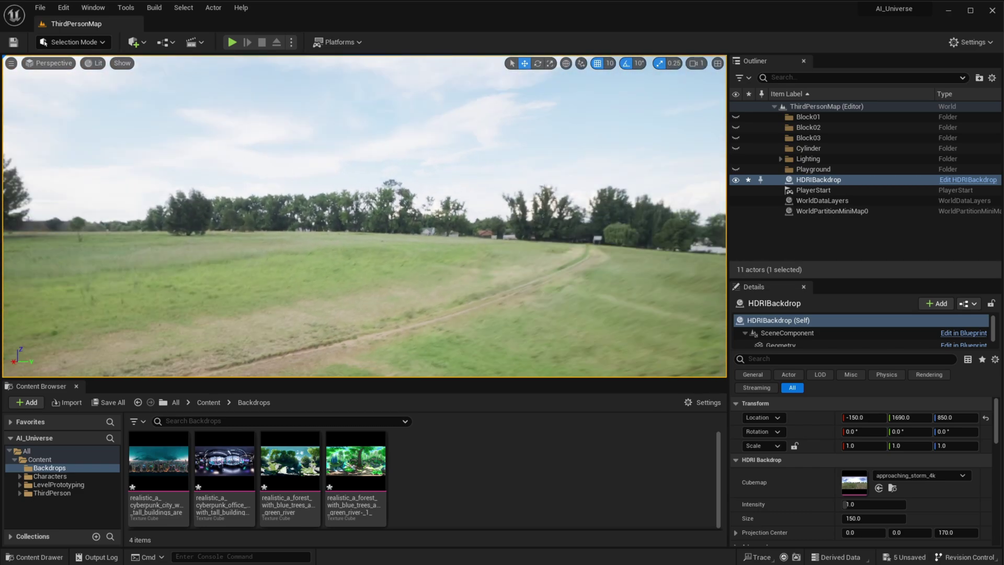
right_drag(293, 216, 335, 256)
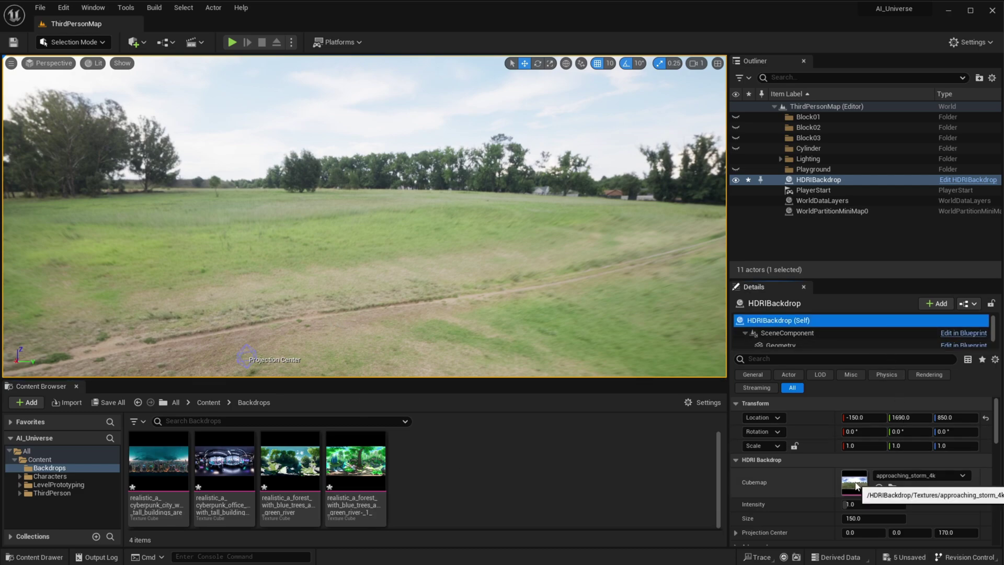
- Assign the forest texture cube whose name ends in green_river-_1_ as the HDRIBackdrop's cubemap and look around the scene
click(907, 477)
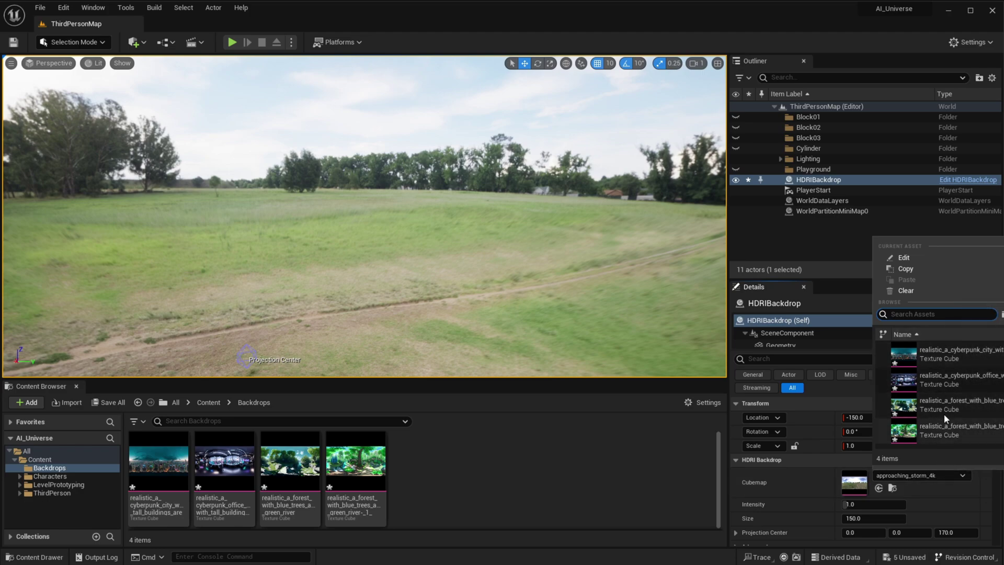
click(559, 497)
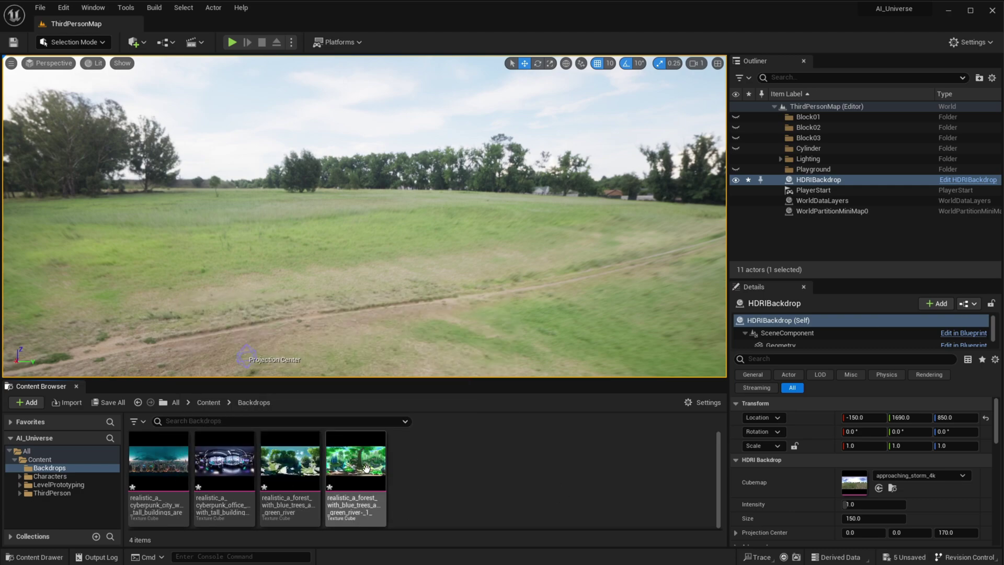
drag(366, 468, 767, 474)
drag(858, 483, 858, 482)
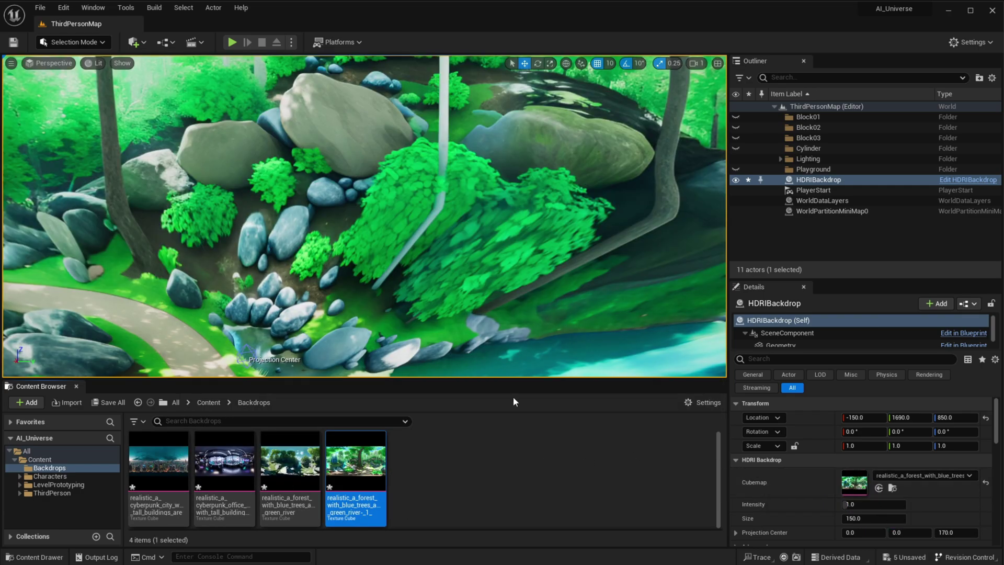
right_drag(441, 299, 314, 251)
right_drag(547, 275, 471, 272)
right_drag(656, 248, 596, 190)
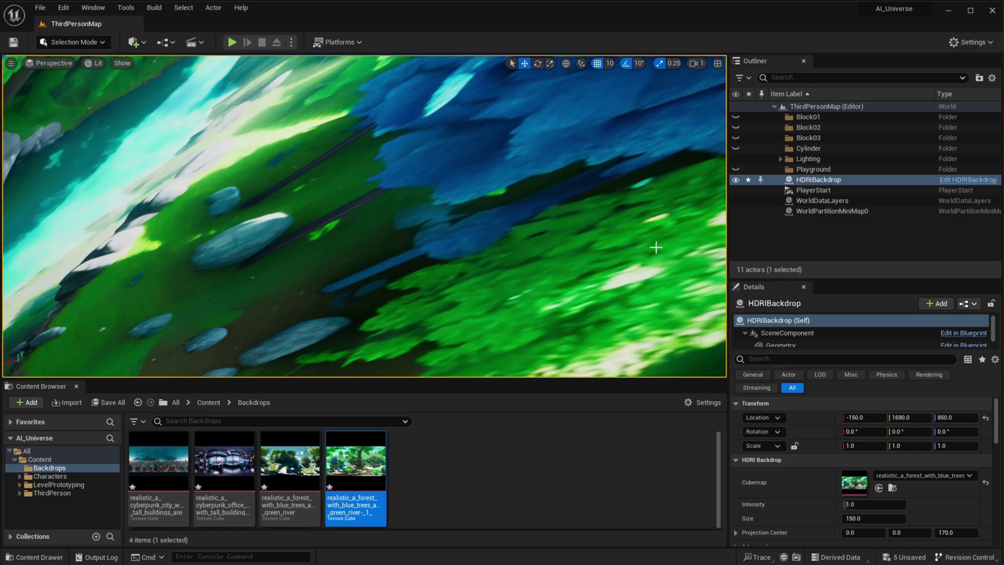
right_drag(656, 247, 547, 278)
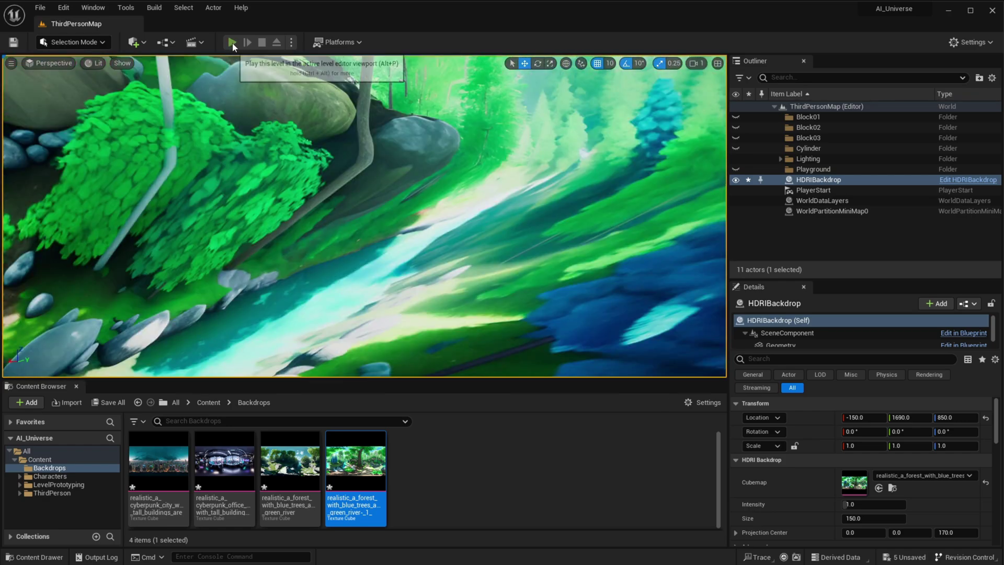
- Play-test the level with the forest backdrop, stop the session and move the view back
click(234, 46)
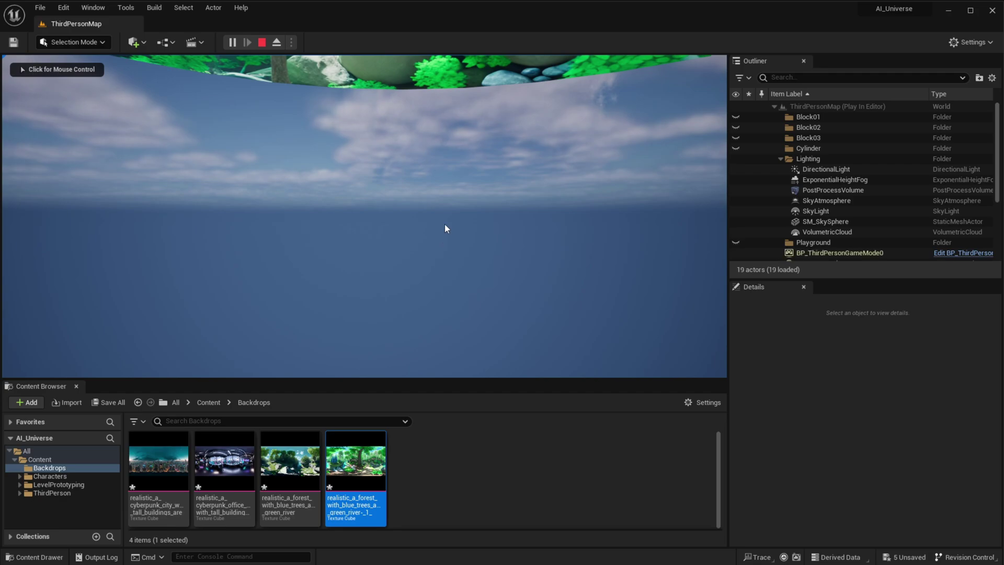
key(Escape)
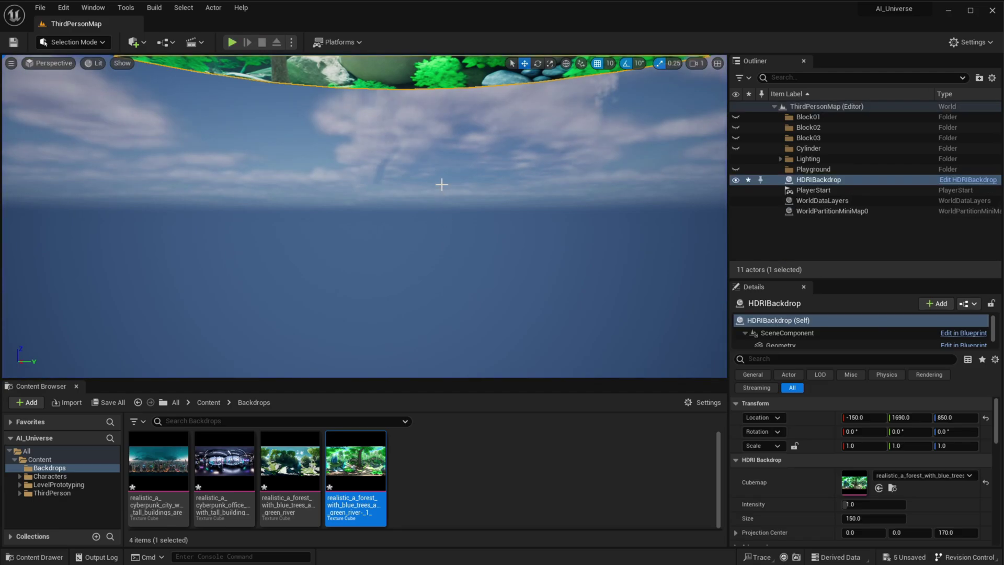
right_drag(456, 222, 457, 222)
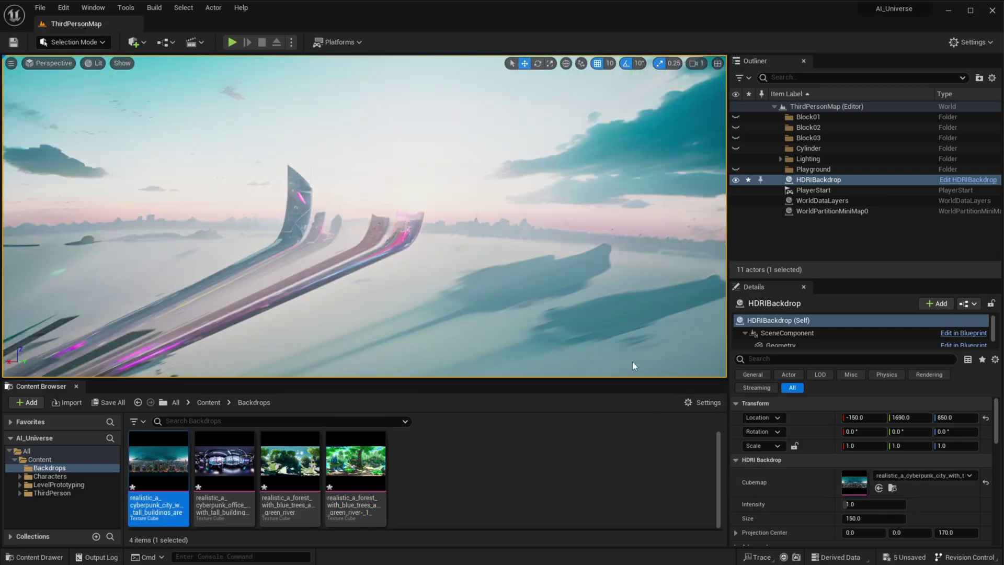
- Look around the cyberpunk city backdrop to examine the skyline and how the projection stretches near the ground
right_drag(415, 256, 414, 257)
right_drag(457, 222, 456, 222)
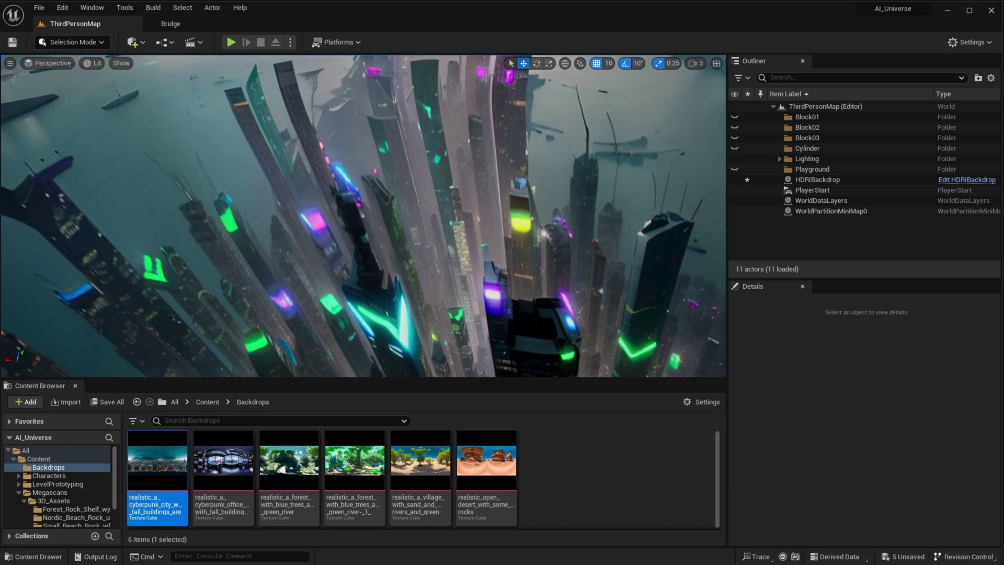
scroll(456, 222, down, 10)
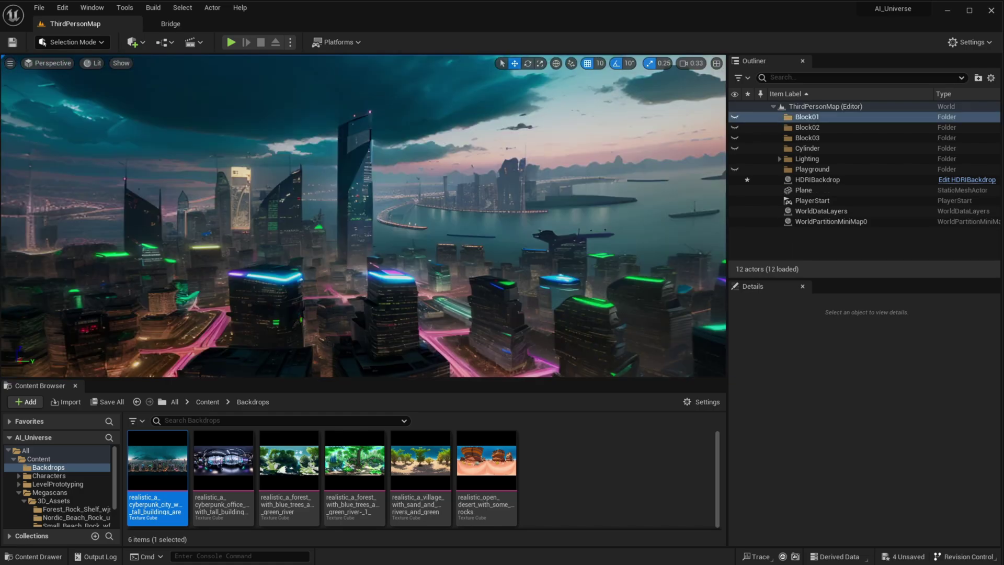
right_drag(456, 222, 456, 222)
right_drag(439, 269, 440, 269)
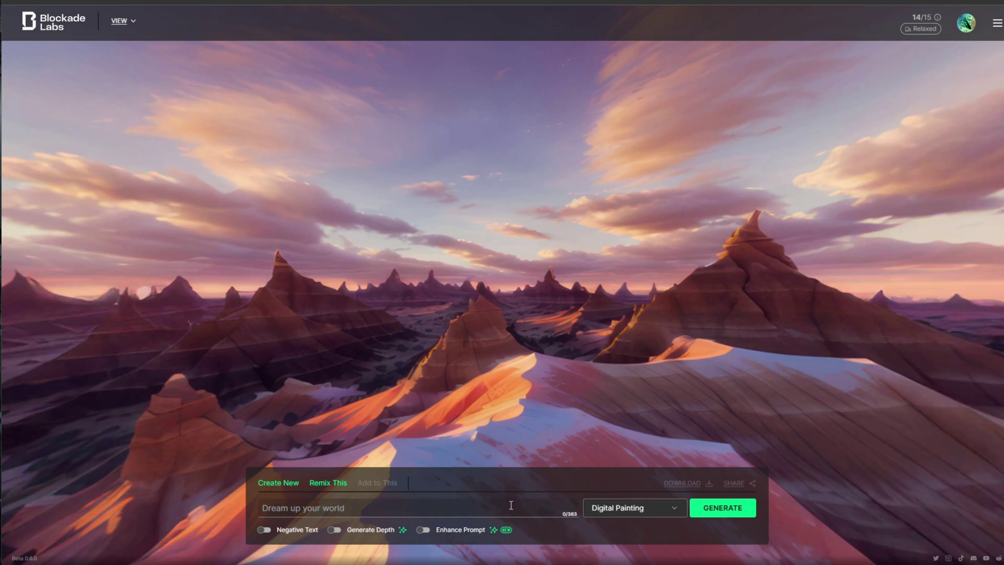
- In Blockade Labs, generate a Realistic skybox from the prompt "open desert with some rocks" and look around it
click(511, 505)
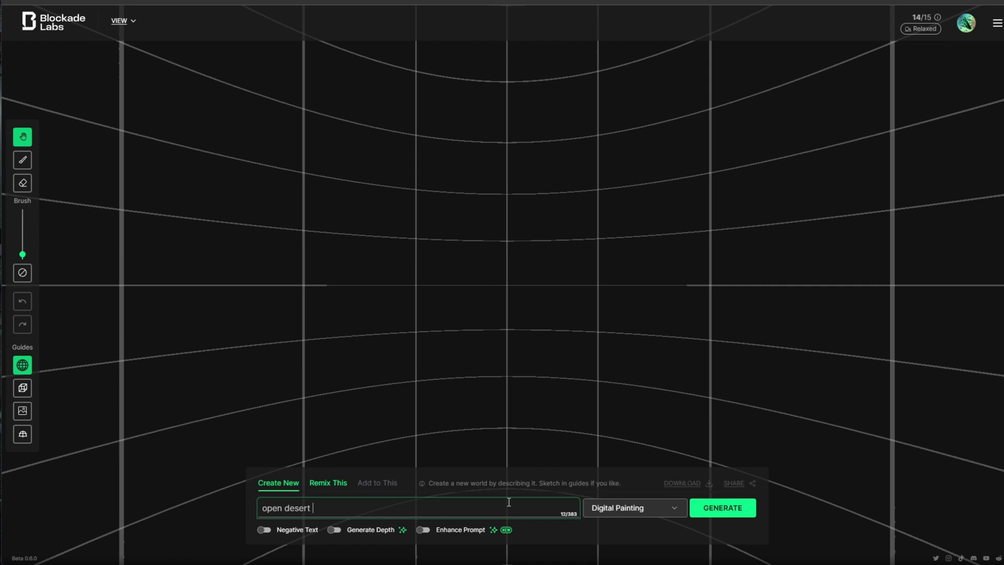
text(open desert with some rocks)
click(643, 507)
click(607, 260)
click(723, 508)
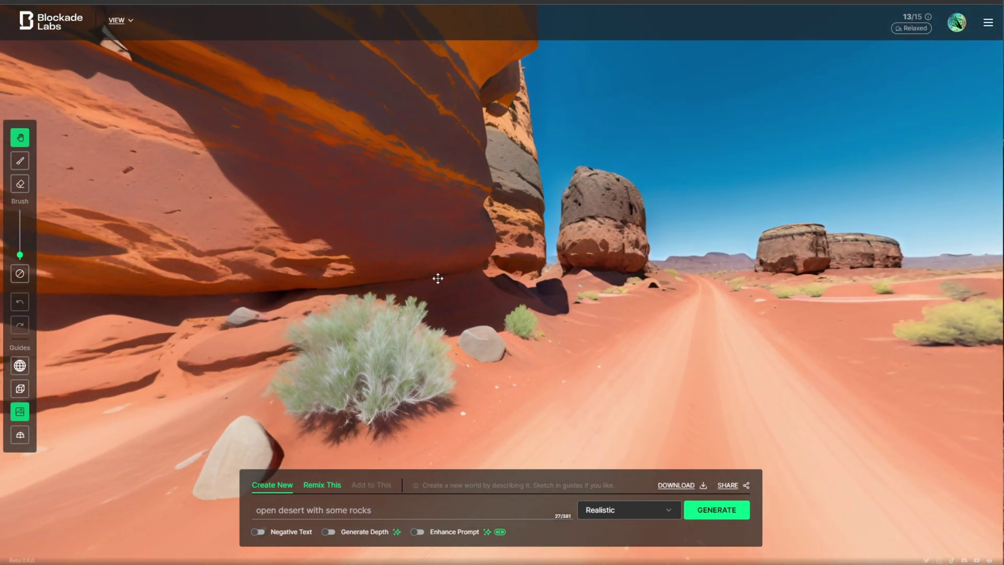
drag(438, 278, 788, 253)
drag(428, 224, 691, 225)
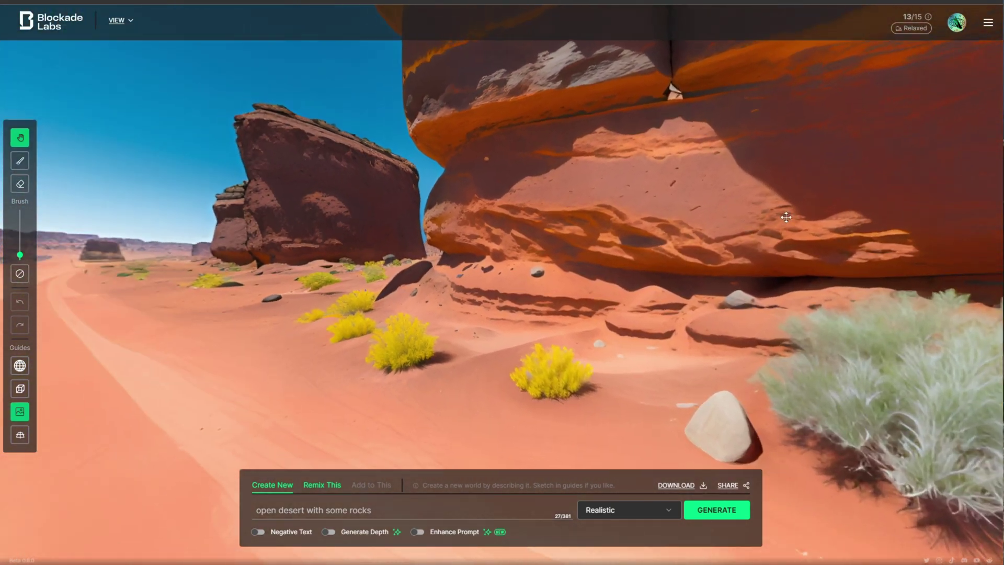
drag(415, 208, 779, 231)
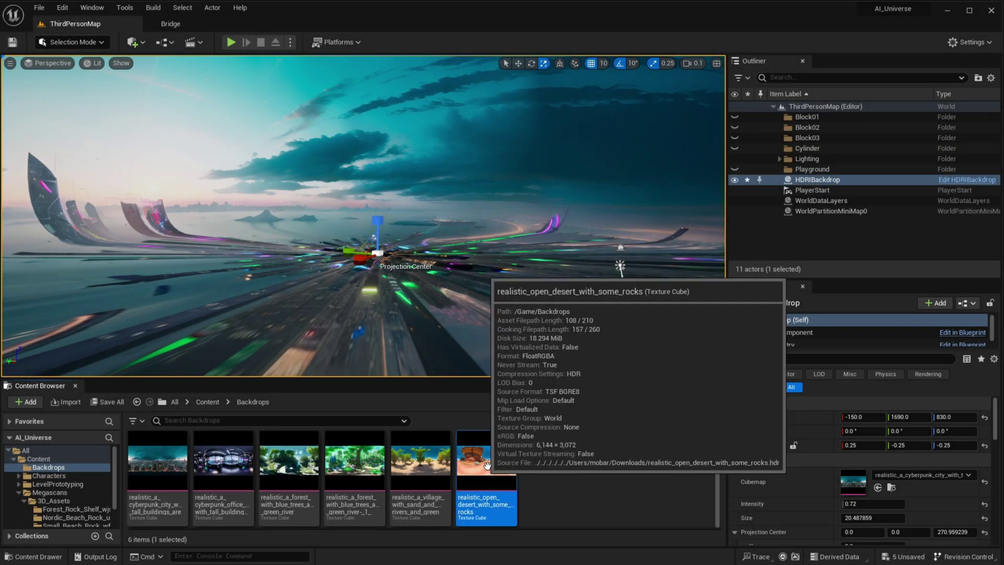
- In Unreal, assign realistic_open_desert_with_some_rocks as the HDRIBackdrop's cubemap and set the viewport camera speed to 0.33
drag(487, 465, 861, 483)
right_drag(366, 209, 335, 209)
click(692, 64)
click(709, 88)
- Fly back and forth through the desert backdrop to examine the rocks, the road and the player start's surroundings
mouse_move(544, 257)
right_down()
mouse_move(649, 257)
mouse_move(544, 258)
right_up()
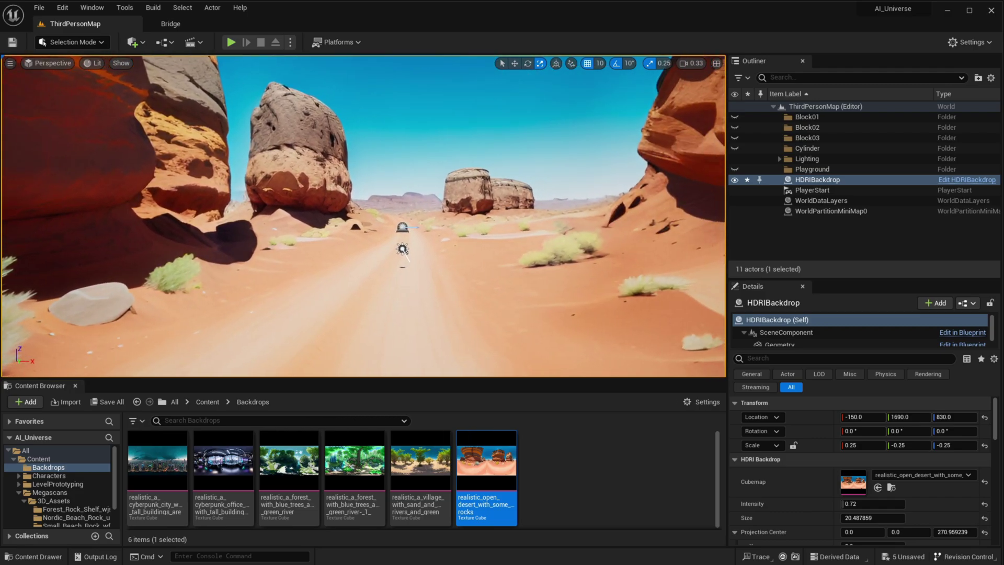
key(w)
right_drag(544, 257, 687, 235)
key(w)
key(w)
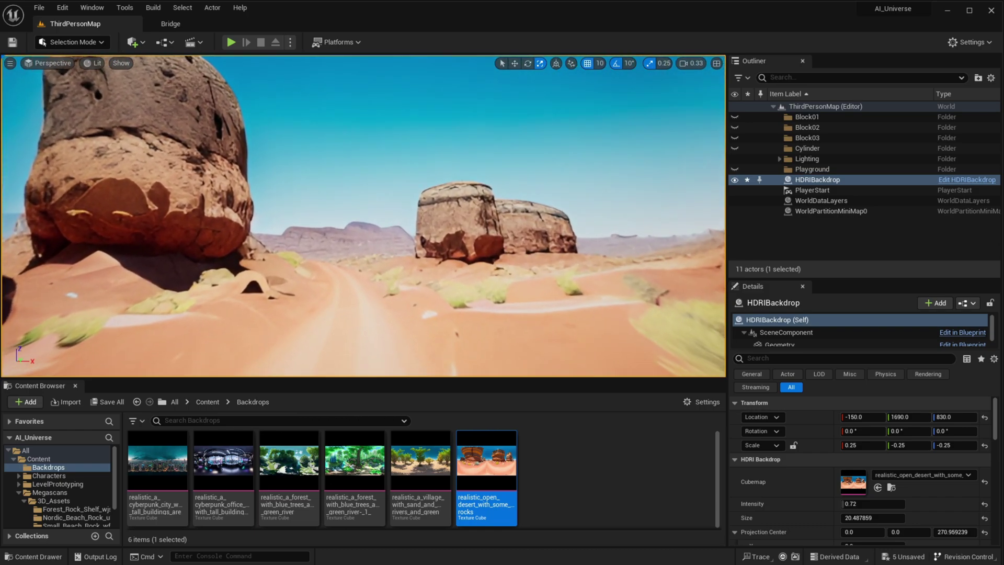
key(s)
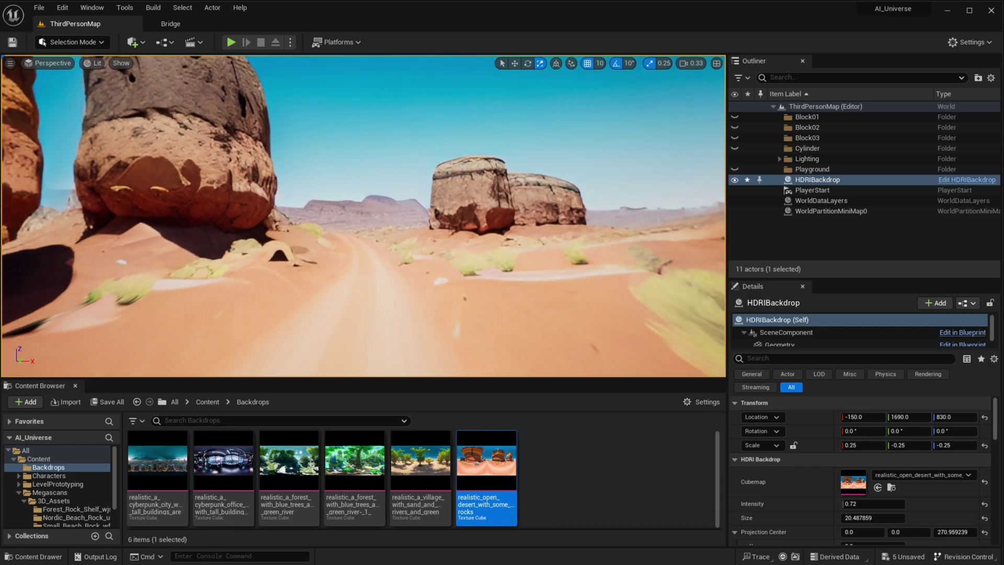
key(s)
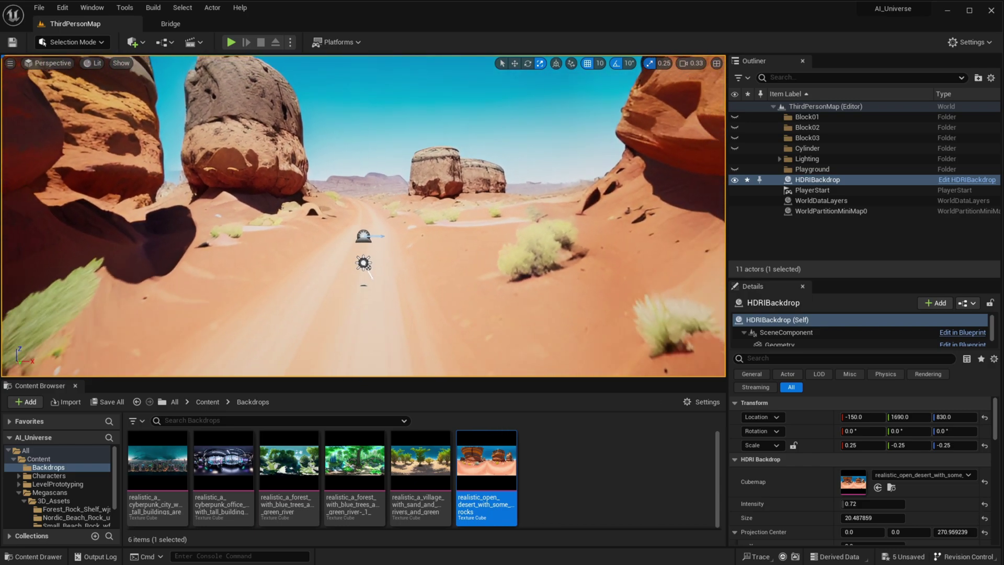
key(s)
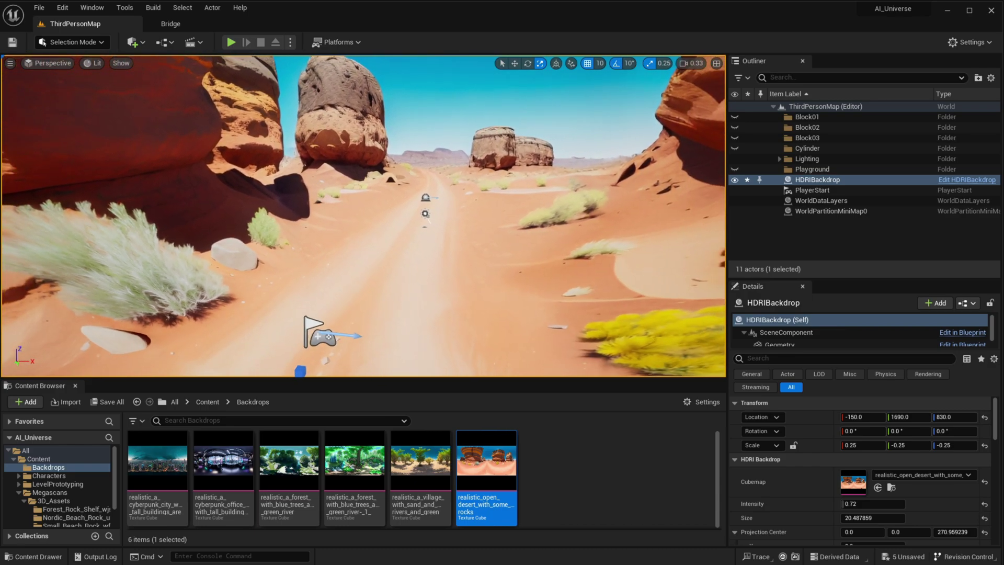
key(w)
right_drag(209, 156, 342, 125)
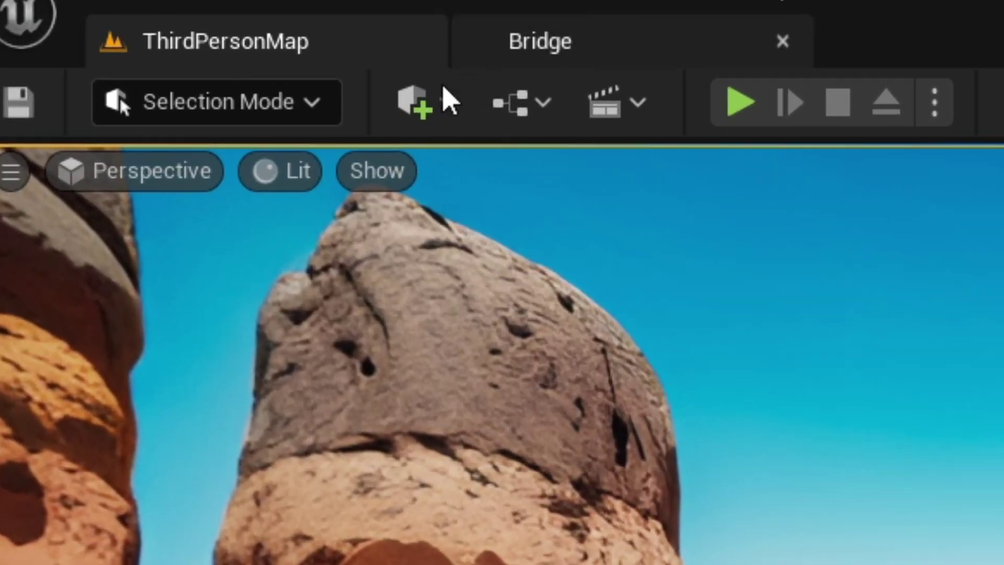
- Add a Plane shape to the level and lower it onto the desert ground beneath the player start
click(138, 44)
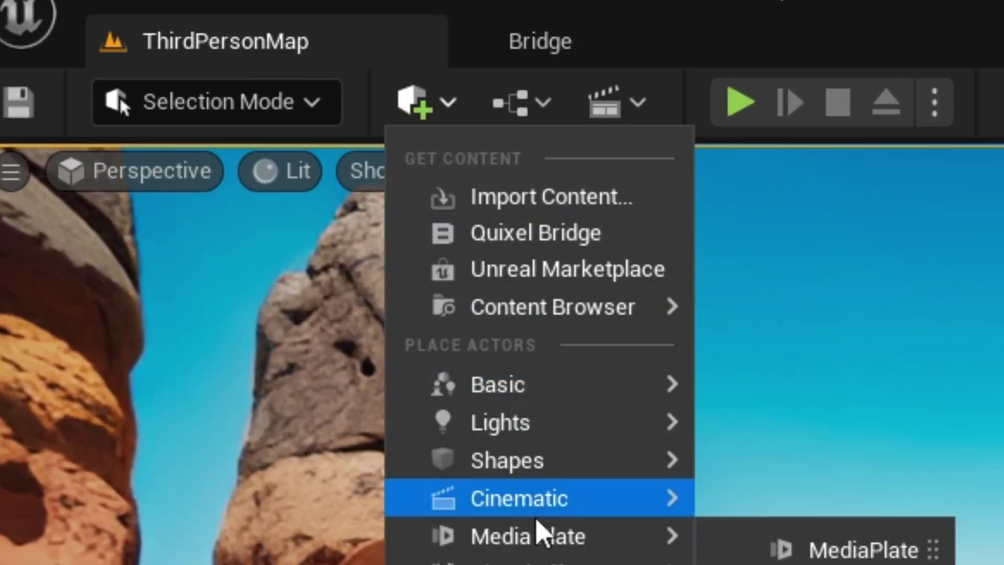
mouse_move(531, 463)
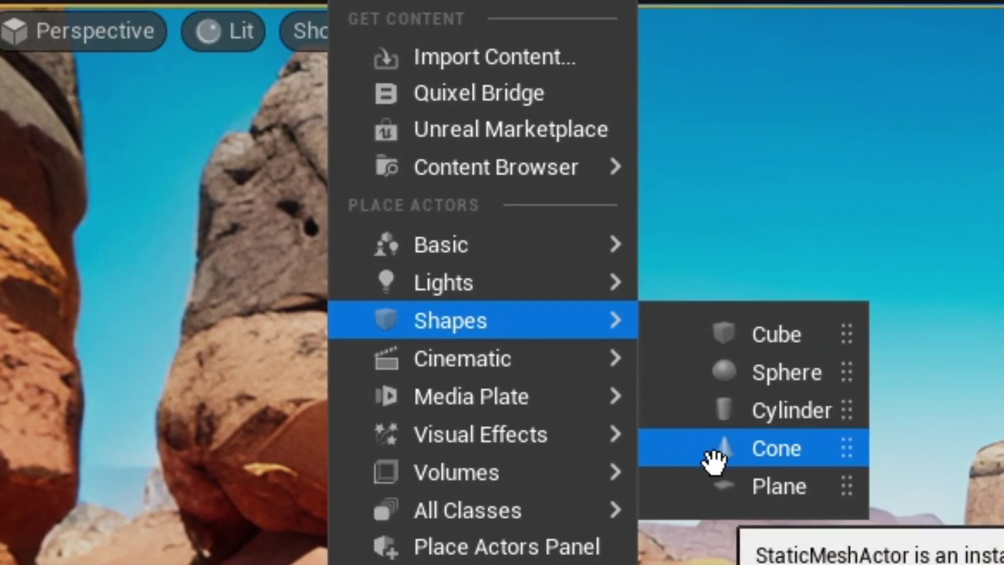
click(798, 532)
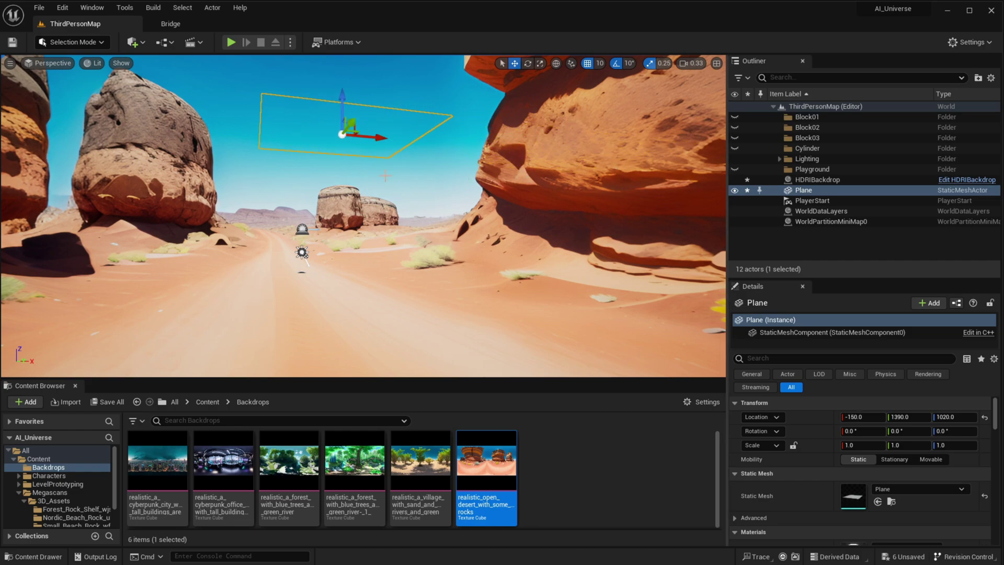
drag(341, 94, 345, 320)
drag(355, 356, 398, 349)
right_drag(398, 314, 329, 335)
drag(433, 241, 432, 294)
- Scale the plane into a floor for the character and play-test the desert level
key(r)
drag(434, 333, 416, 246)
key(w)
click(425, 108)
click(231, 42)
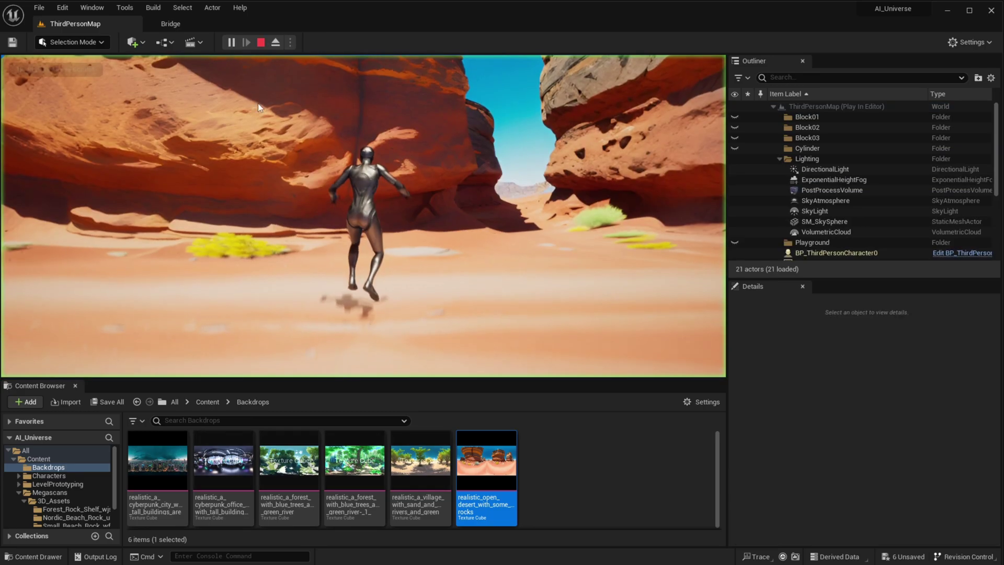
- Enlarge the floor plane and play-test the desert level again by running the character across it
click(300, 159)
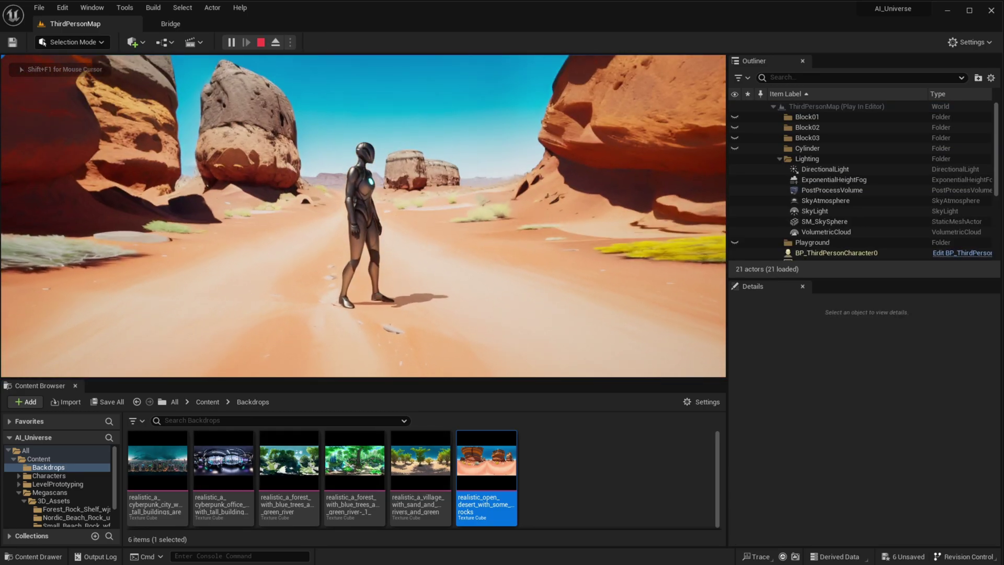
key(Escape)
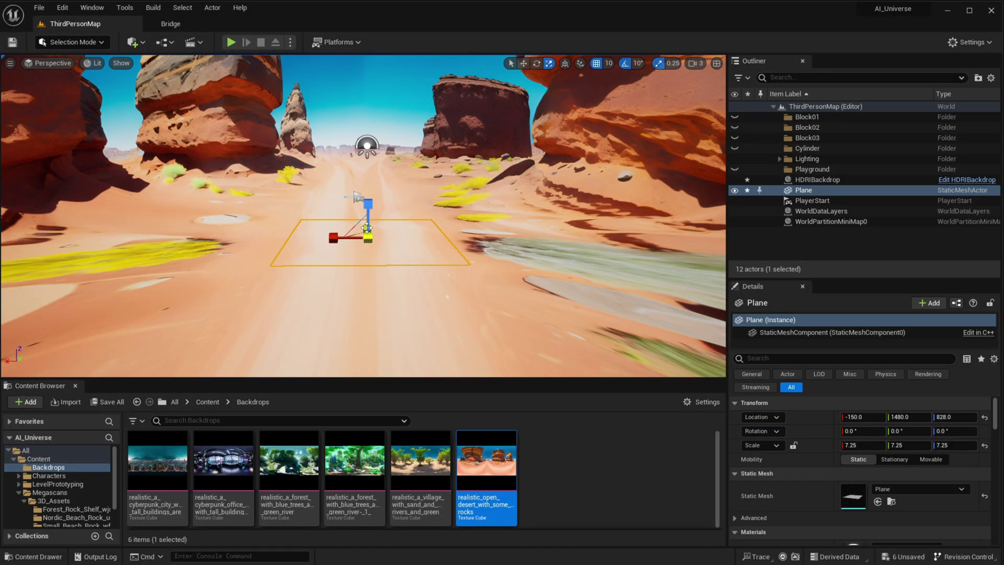
mouse_move(370, 227)
right_down()
mouse_move(340, 235)
mouse_move(357, 230)
right_up()
drag(458, 183, 545, 160)
click(231, 42)
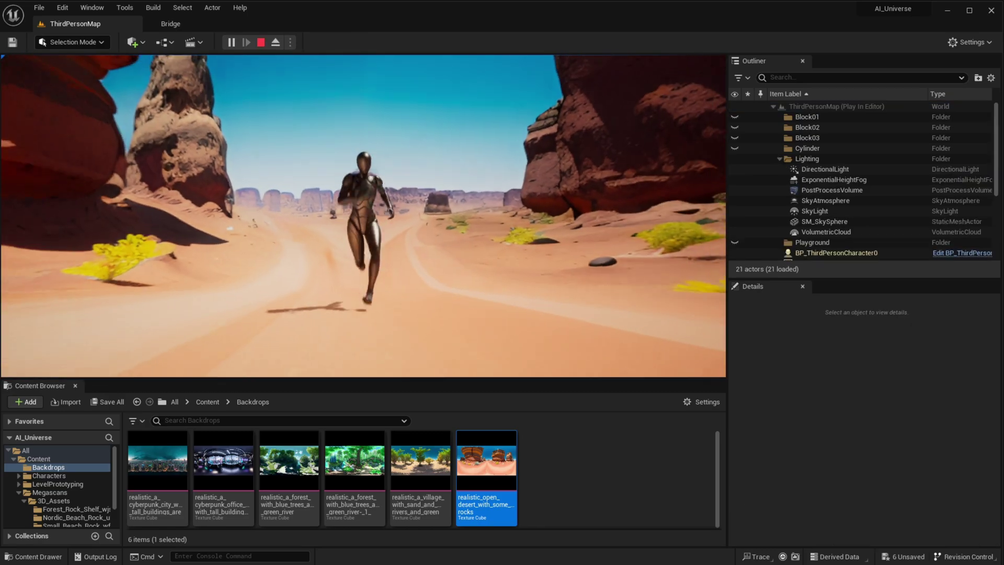
key(w)
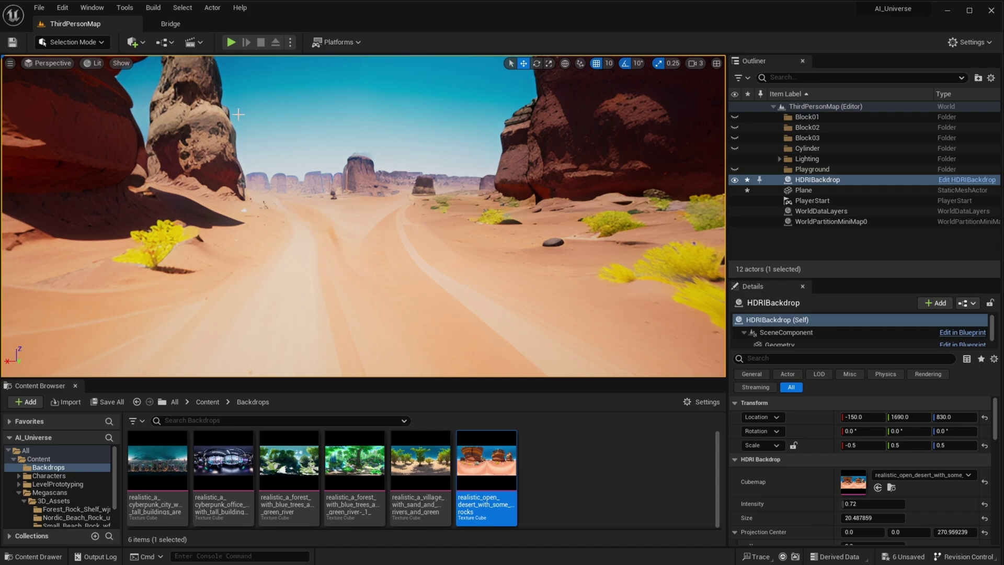
- Open Quixel Bridge and view the details of the Nordic Beach Rock among the local Megascans
click(132, 43)
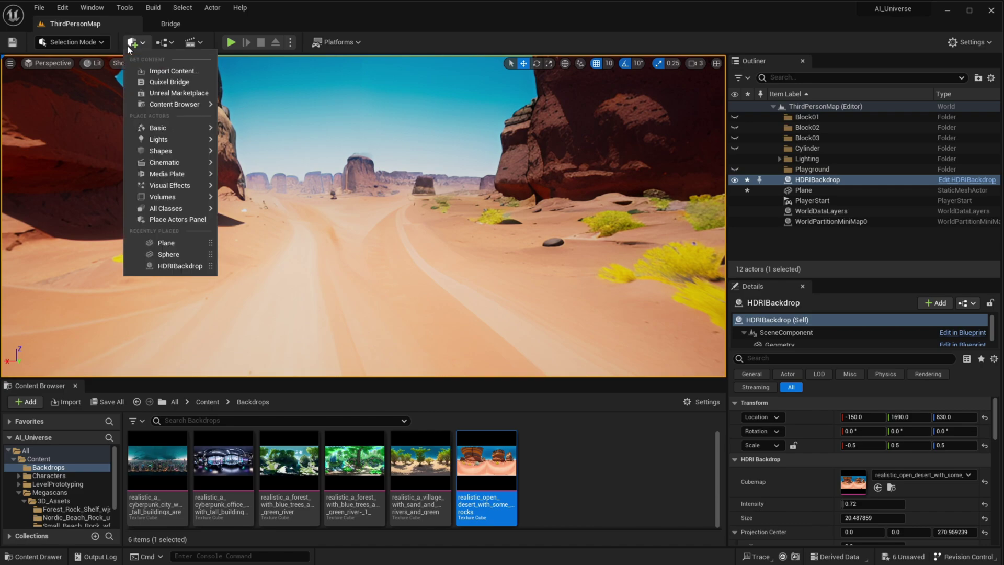
click(183, 82)
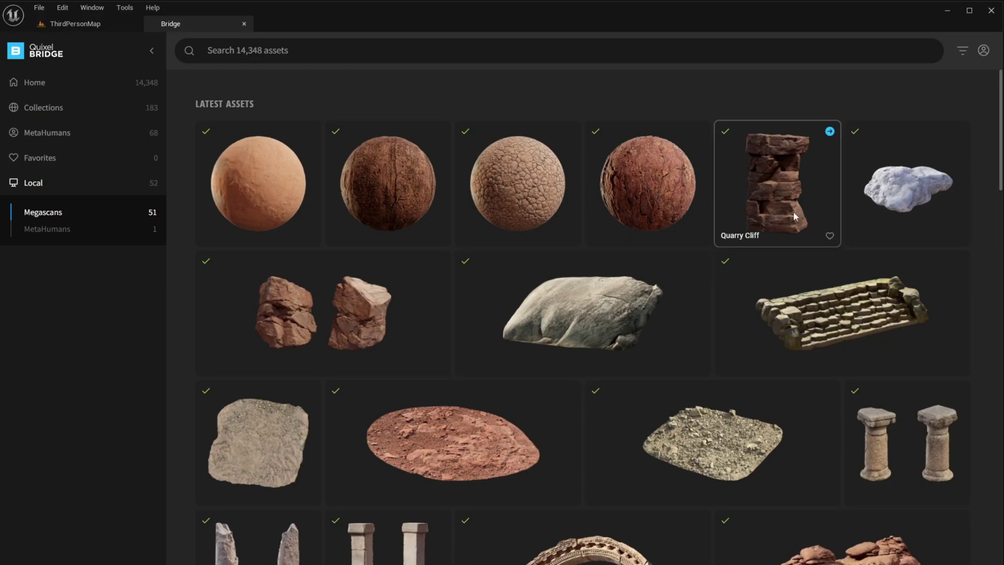
click(835, 201)
click(264, 299)
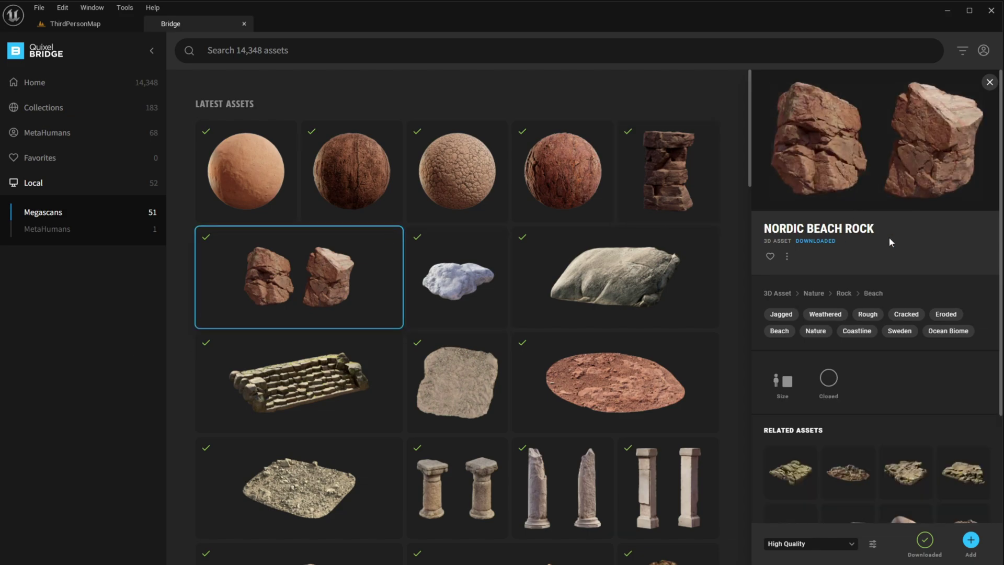
- Browse to 3D Assets / Nature / Rock / Quarry and choose Nanite quality for a Quarry Cliff asset
click(34, 82)
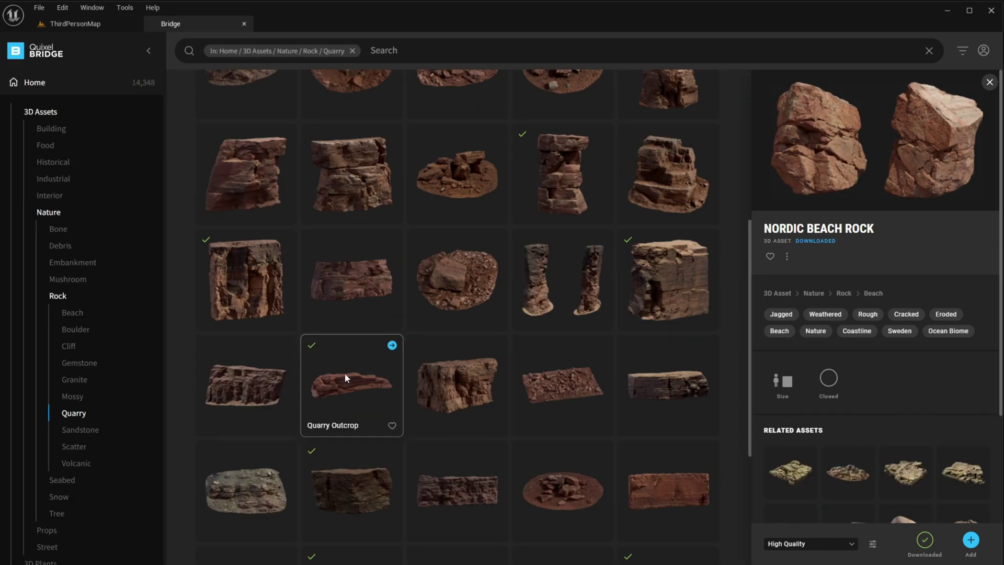
click(344, 373)
click(462, 382)
click(851, 544)
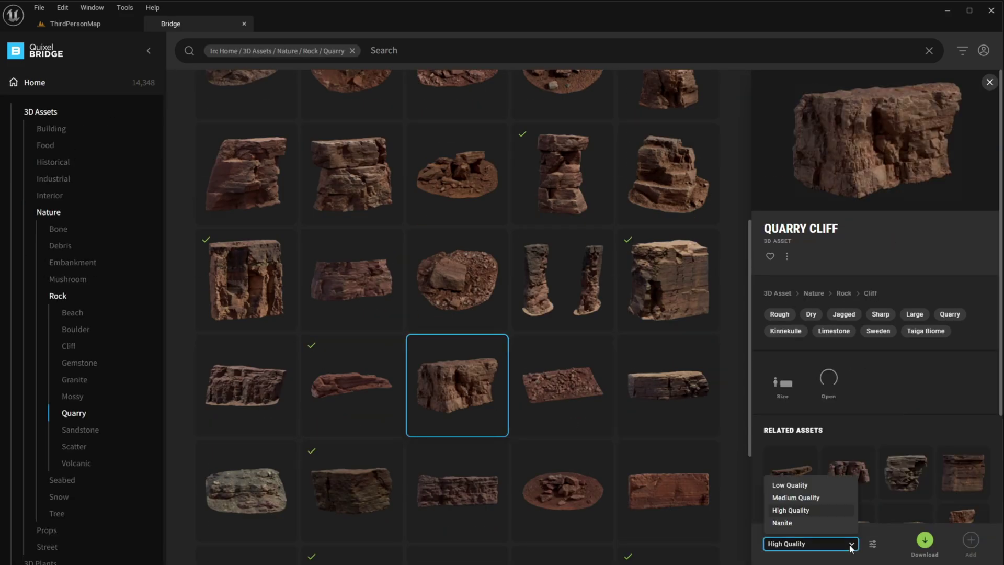
click(797, 520)
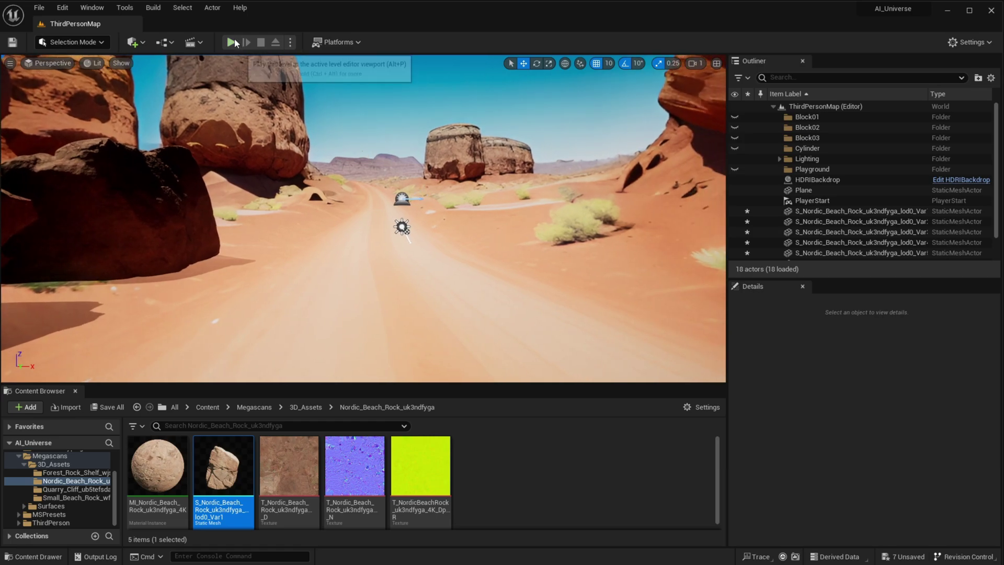
- Play-test the desert level with the Nordic Beach Rocks placed in ThirdPersonMap
click(231, 41)
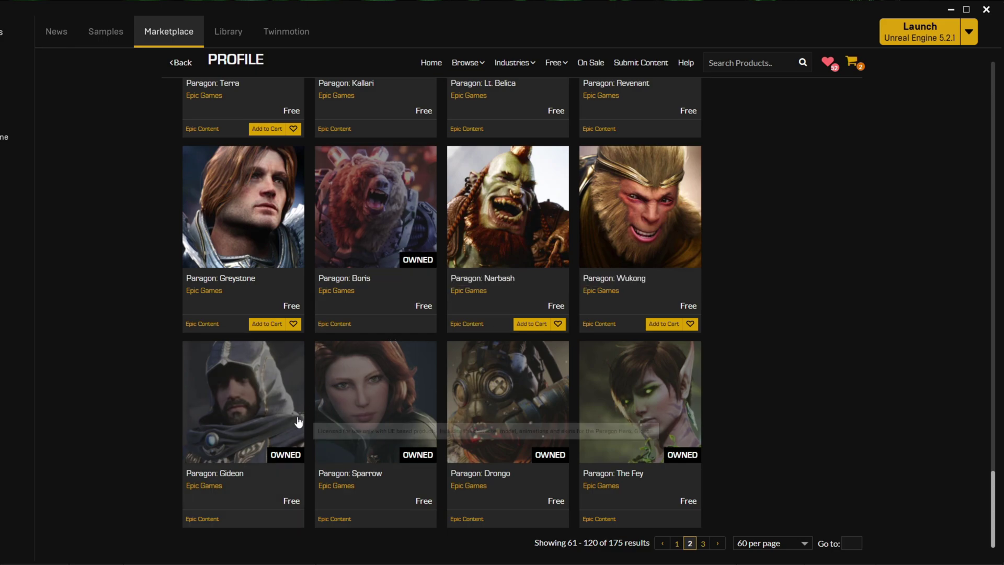
- In the Epic Games Launcher, open Paragon: Gideon in the Marketplace and add it to the AI_Universe project as version 5.1
click(256, 428)
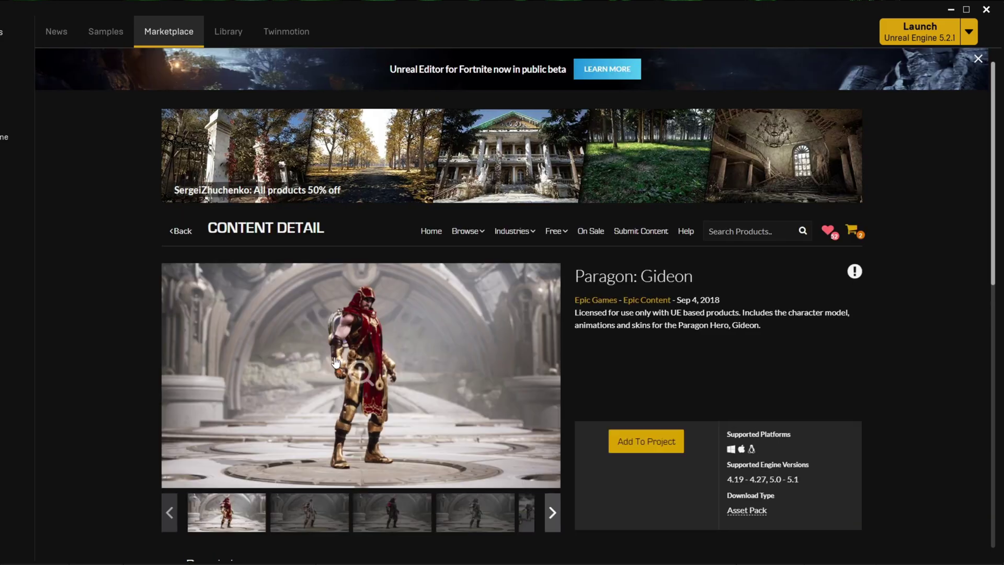
scroll(443, 370, down, 3)
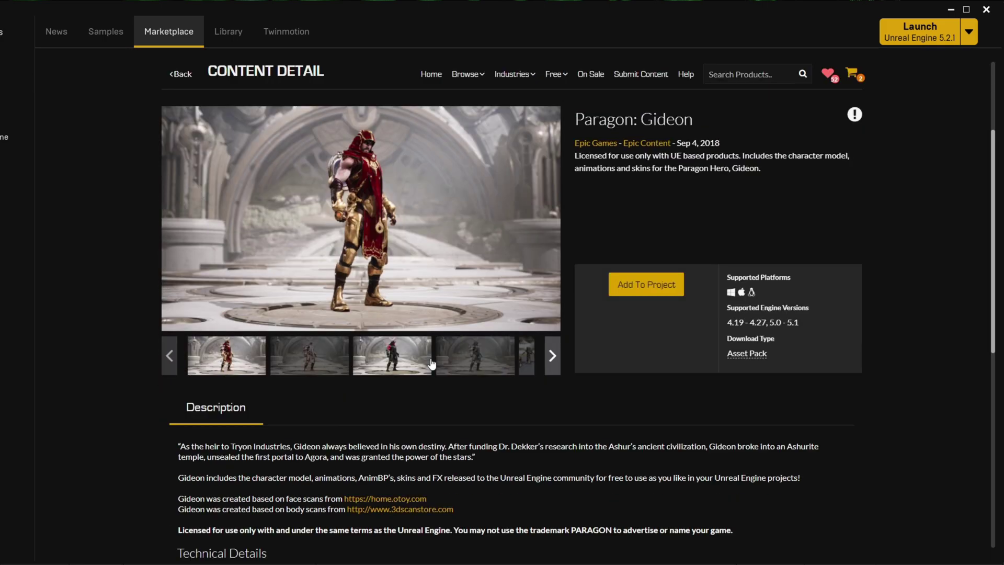
click(643, 293)
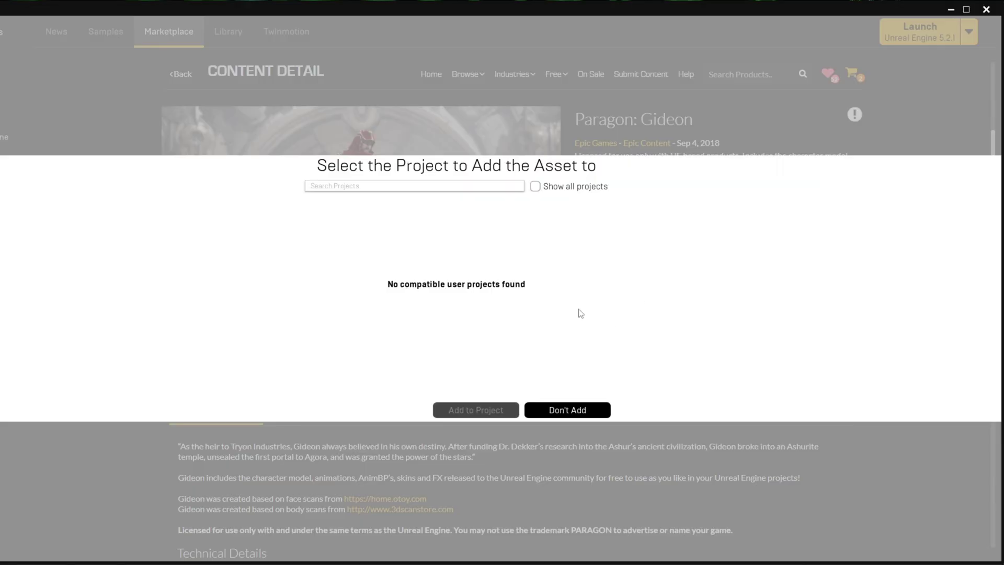
click(535, 187)
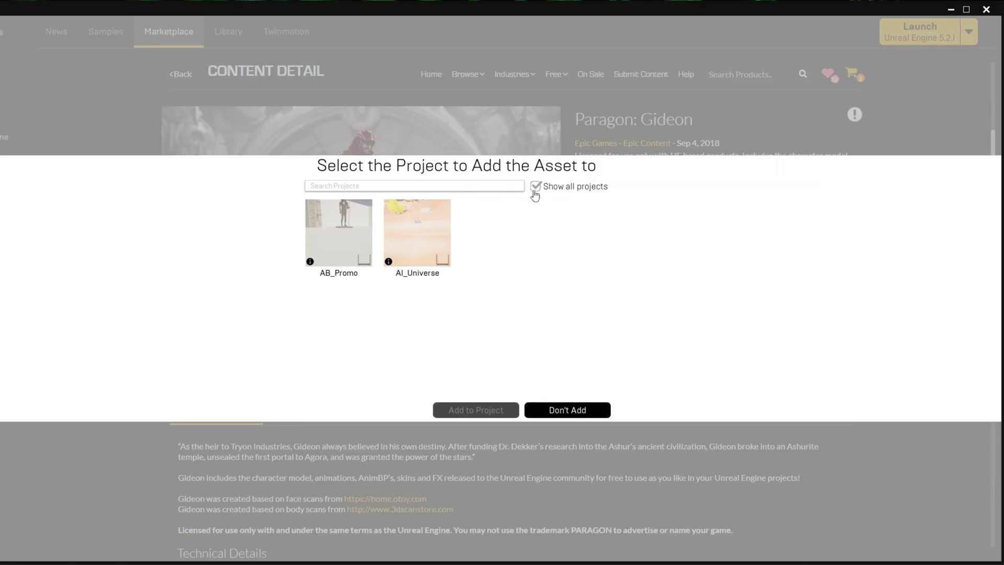
click(424, 240)
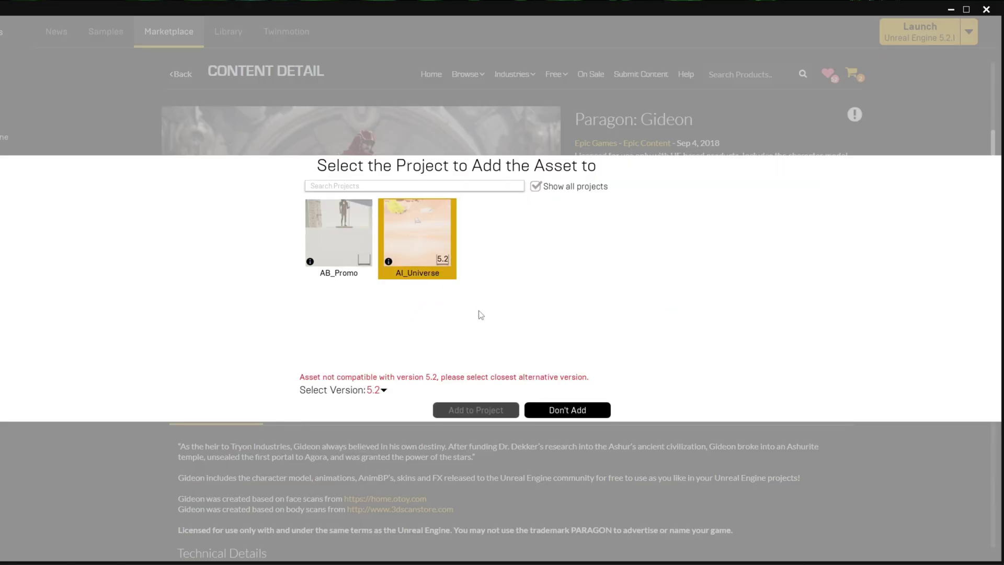
click(383, 373)
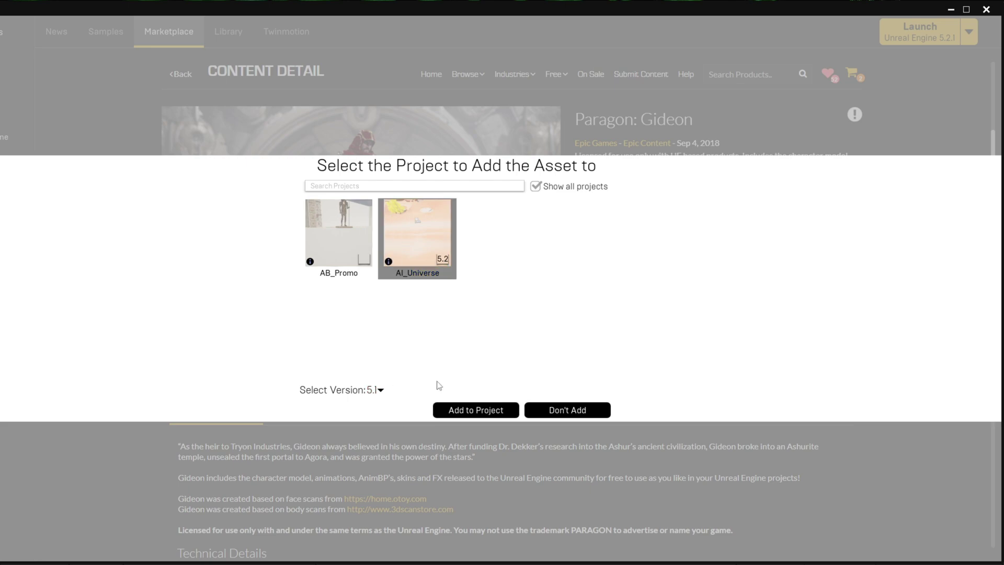
click(476, 410)
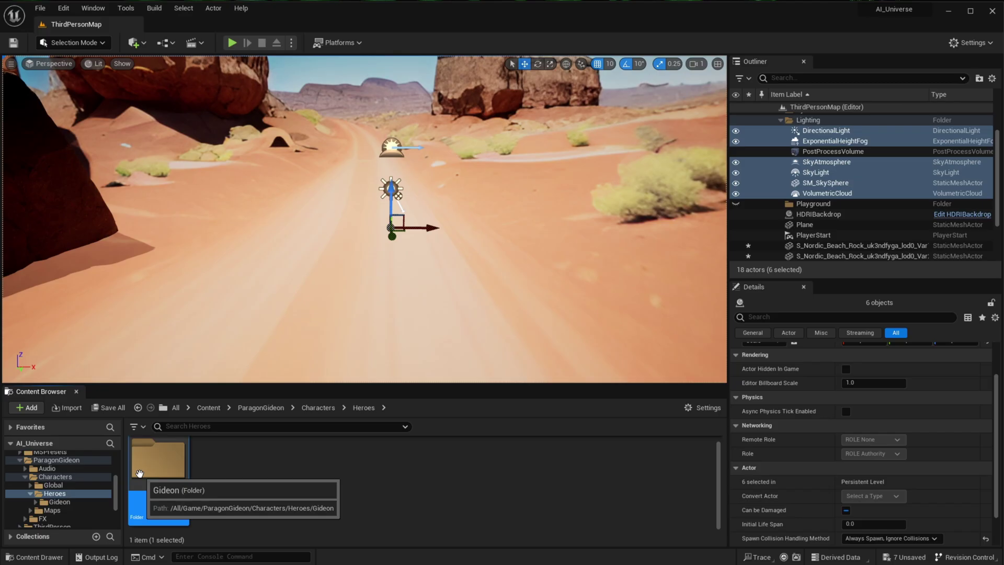
- In Unreal, place GideonPlayerCharacter on the desert road and open its blueprint
drag(140, 477, 322, 290)
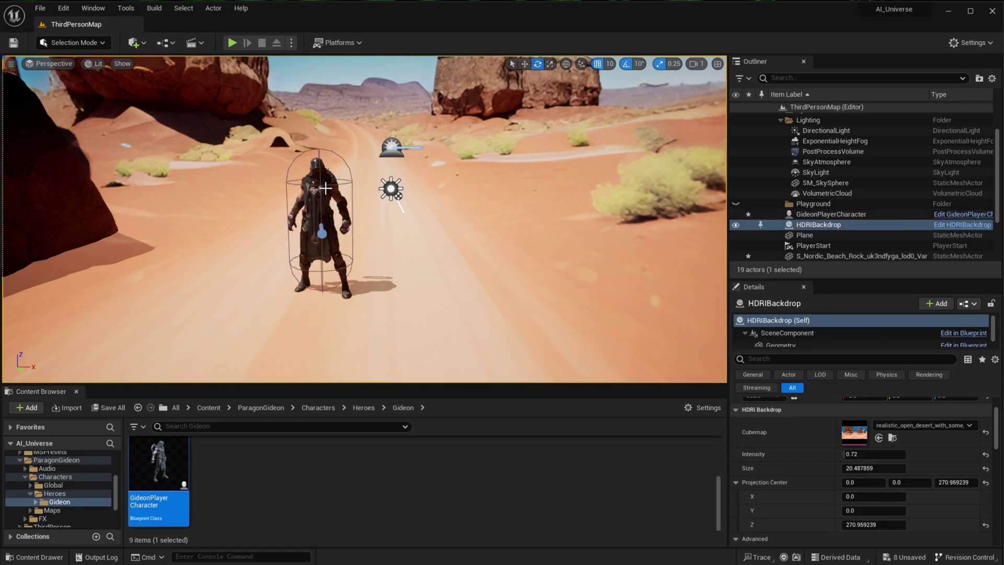
double_click(158, 465)
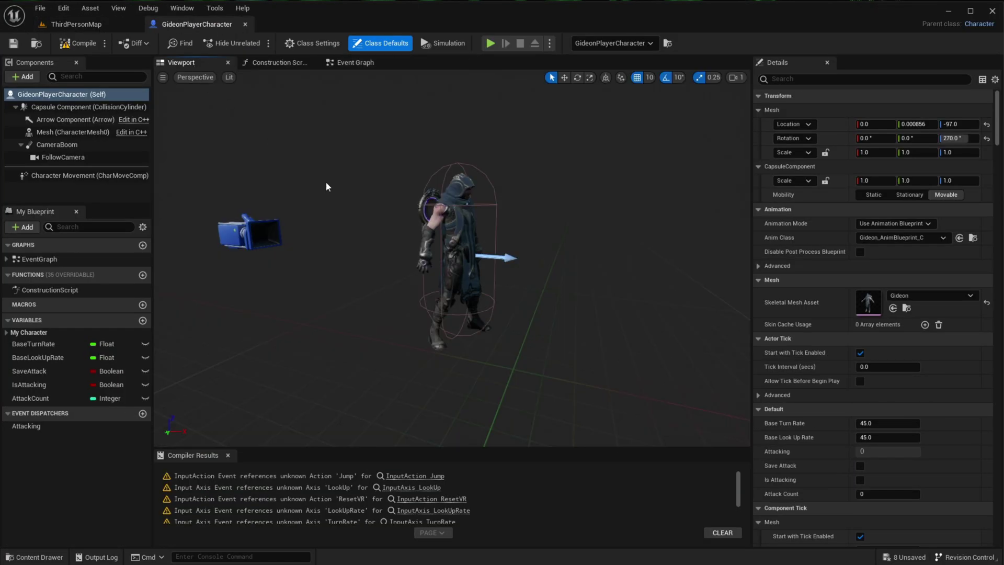
- Add a Spot Light component to the Gideon blueprint, then move it above the character and rotate it toward him
click(26, 78)
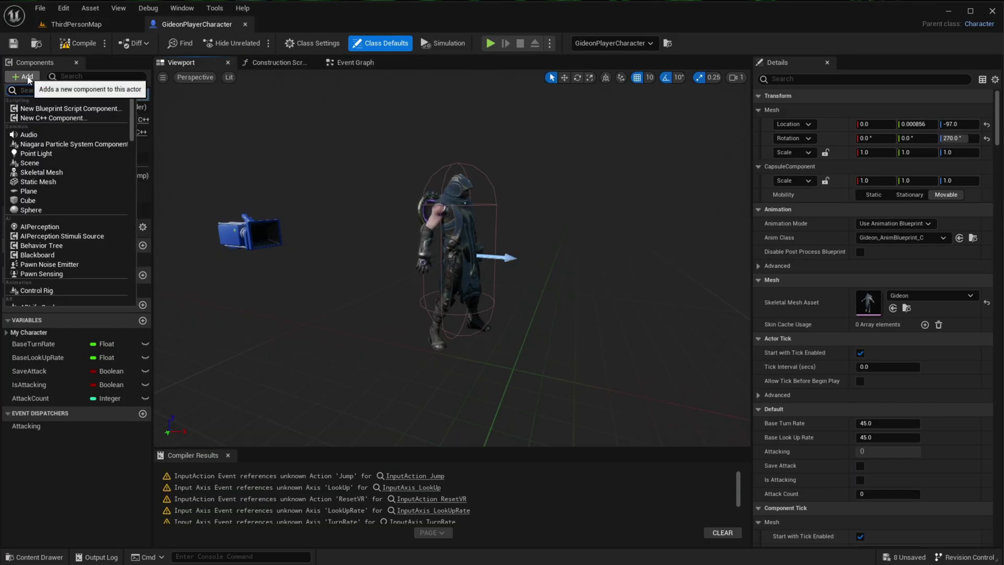
text(light)
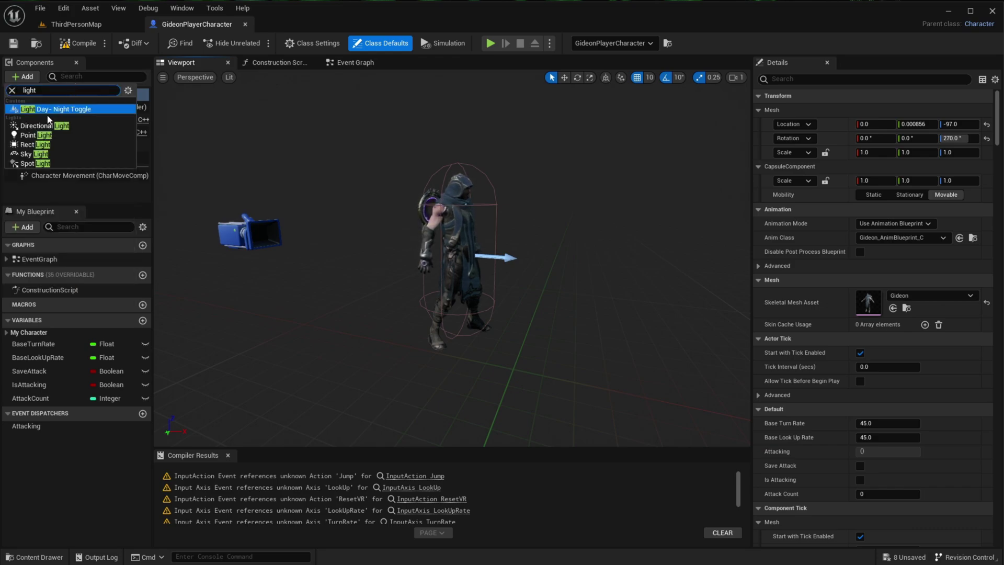
click(35, 163)
drag(497, 257, 561, 259)
drag(531, 215, 529, 141)
key(e)
drag(502, 176, 556, 231)
right_drag(556, 230, 408, 201)
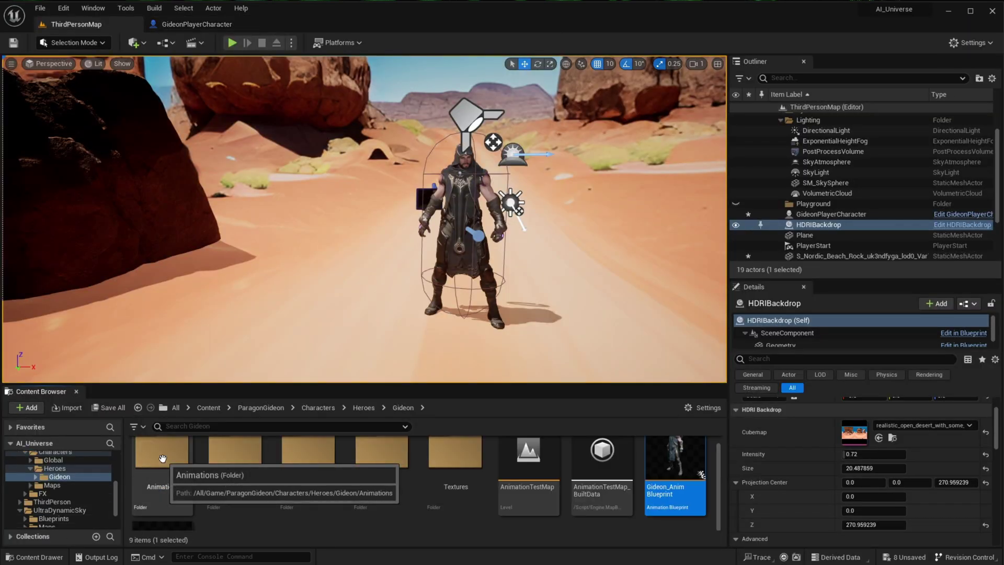
- Open Gideon's Animations folder and preview the Burden animation sequence
double_click(163, 459)
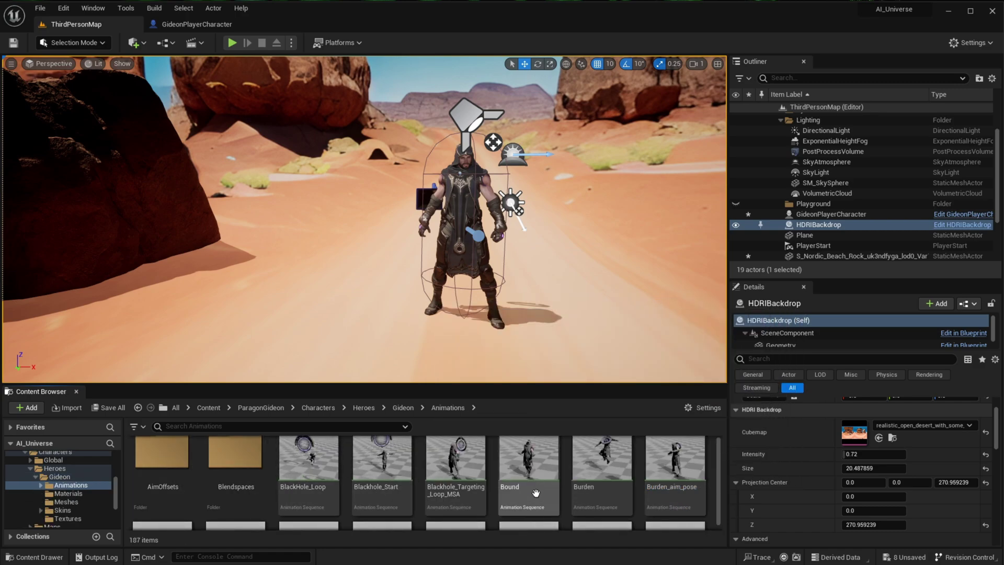
double_click(545, 468)
double_click(875, 484)
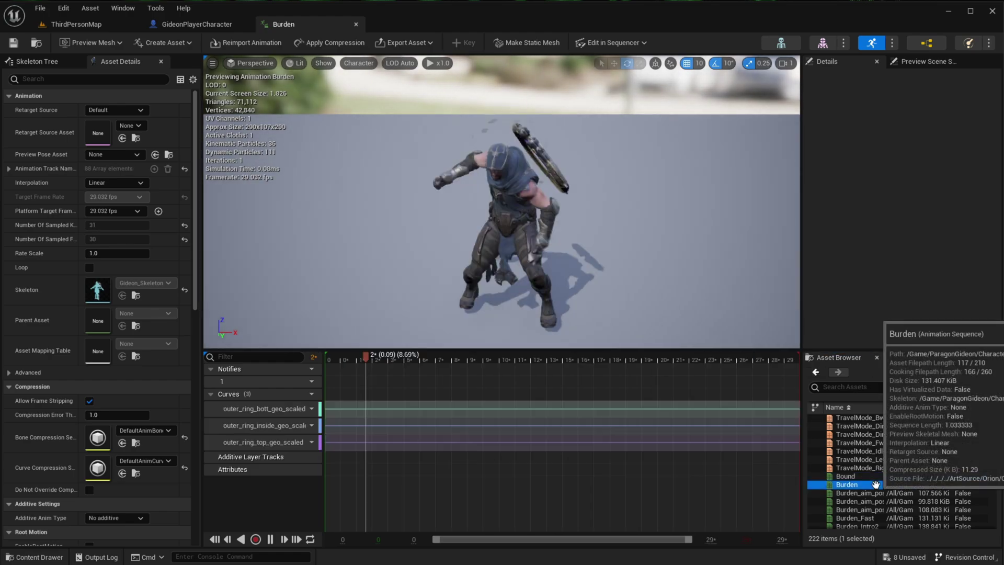
- Preview more of Gideon's animation sequences one after another, down to the emotes such as Emote_Dance_HulaHoop_T3
double_click(877, 502)
scroll(869, 497, down, 2)
double_click(865, 501)
scroll(864, 495, down, 2)
double_click(864, 477)
scroll(864, 486, down, 2)
double_click(863, 493)
scroll(863, 494, down, 2)
double_click(863, 493)
double_click(865, 476)
scroll(867, 477, down, 3)
double_click(870, 485)
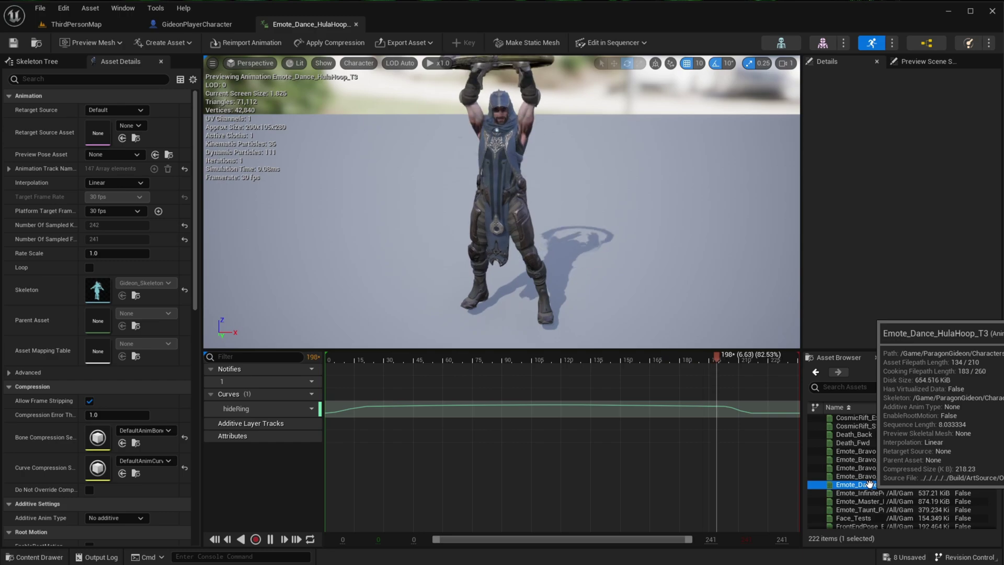
click(863, 501)
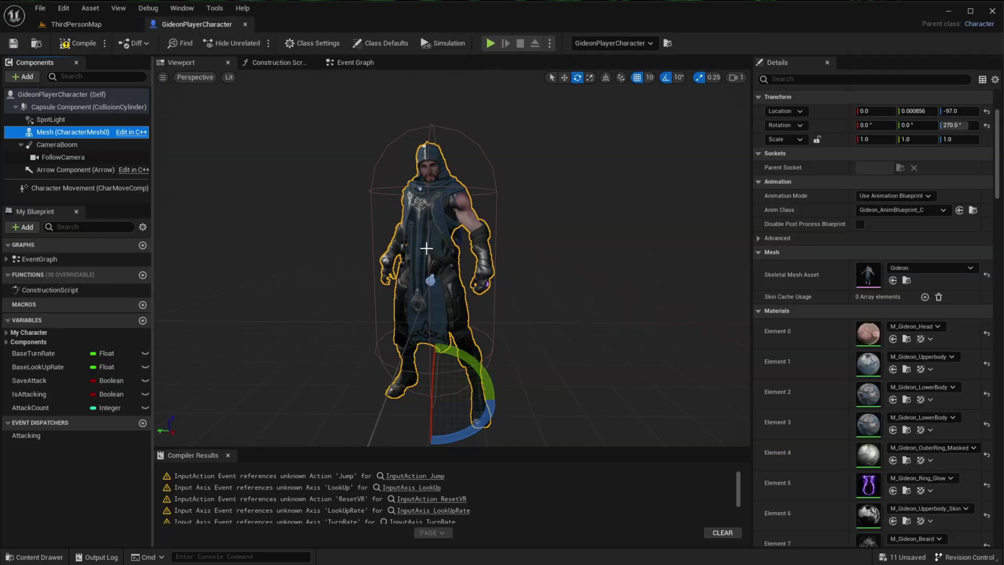
- Select the character mesh in the GideonPlayerCharacter blueprint and change its Animation Mode
click(413, 246)
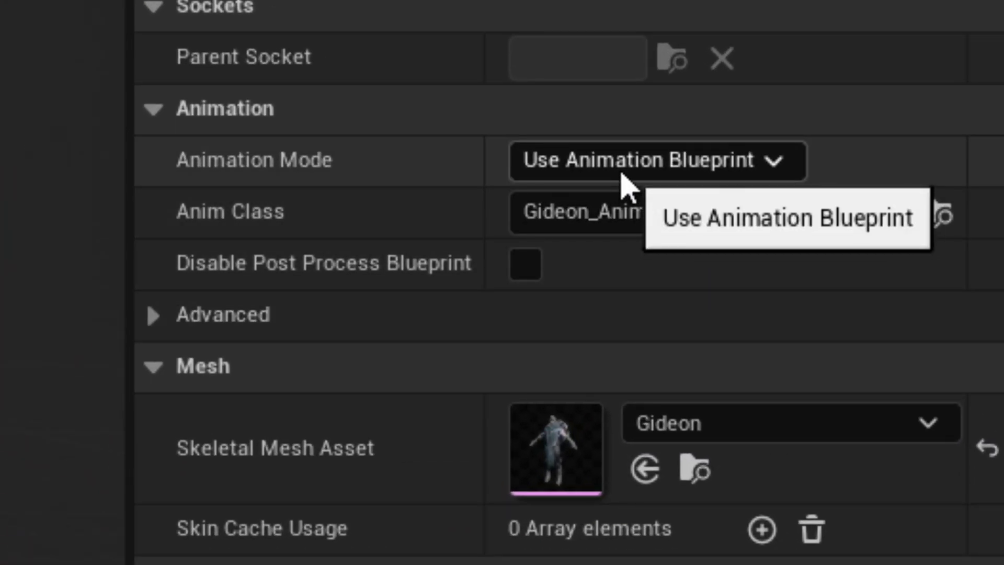
click(621, 179)
click(699, 251)
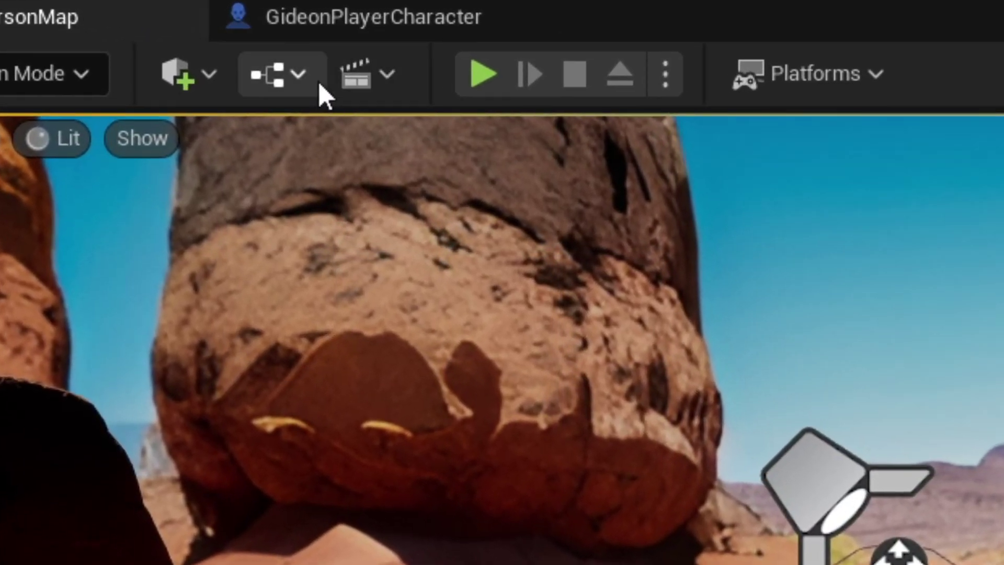
- Add a level sequence to ThirdPersonMap and save it in the Content folder as NewLevelSequence
click(192, 44)
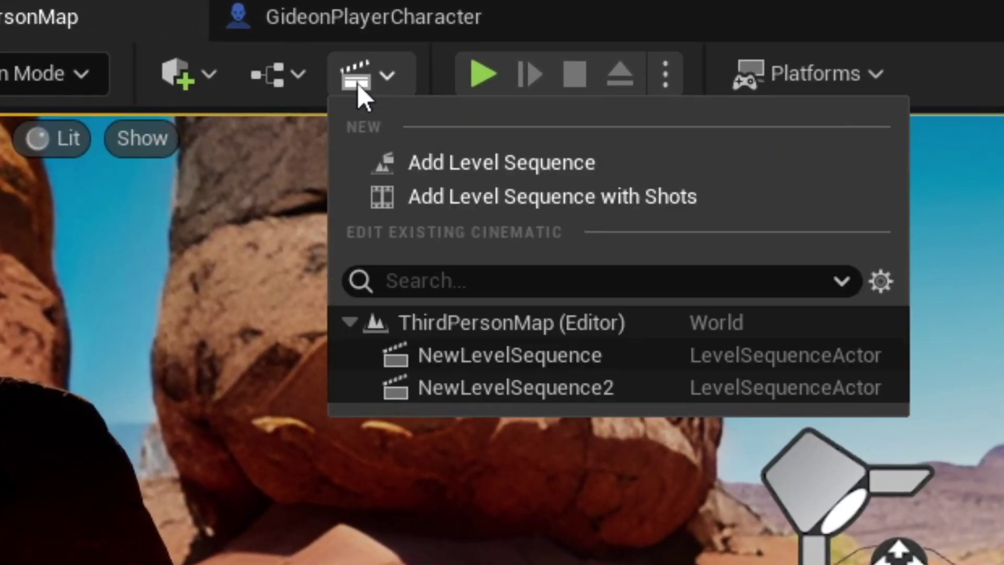
click(560, 157)
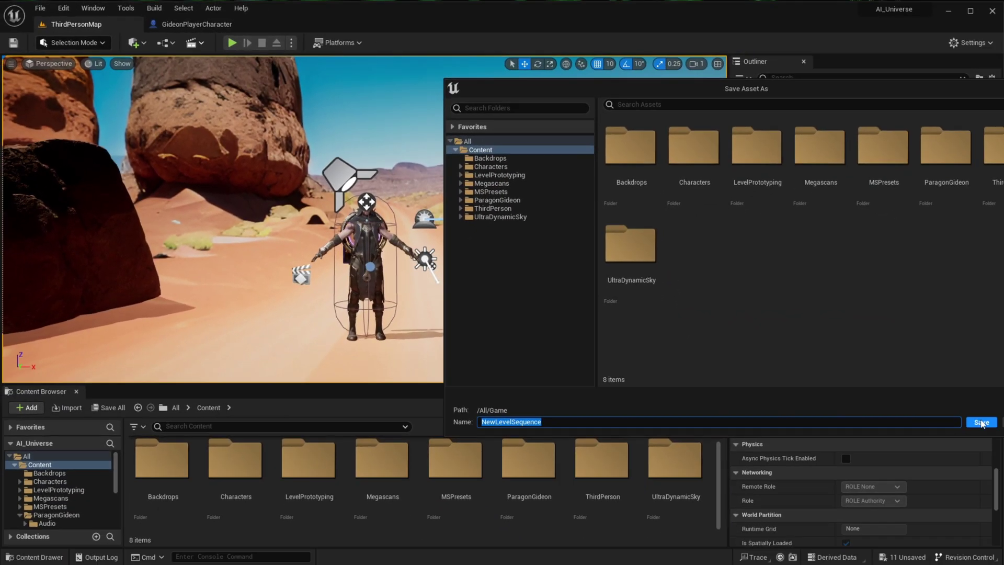
key(Return)
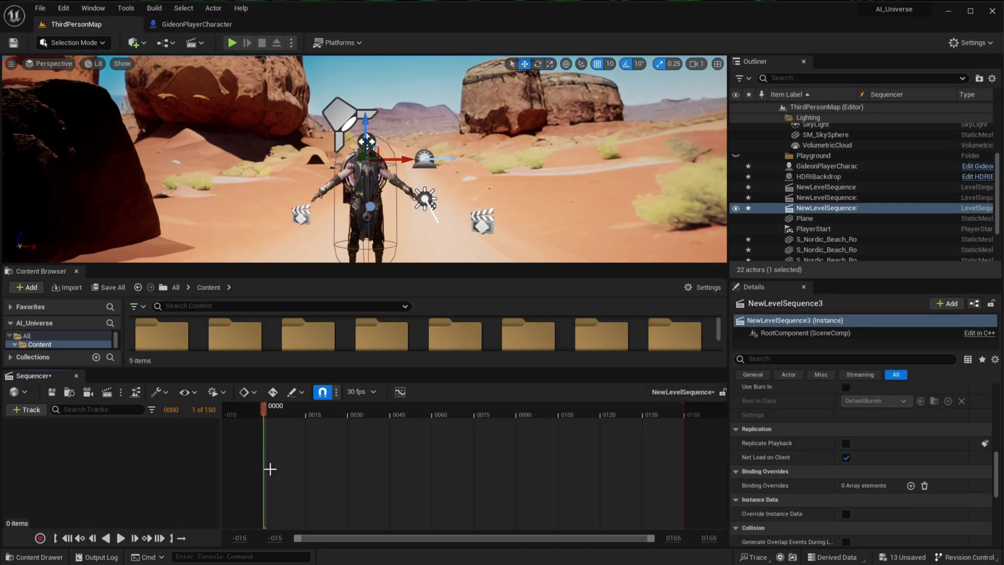
- Add a Camera Actor to the level
click(134, 43)
mouse_move(175, 209)
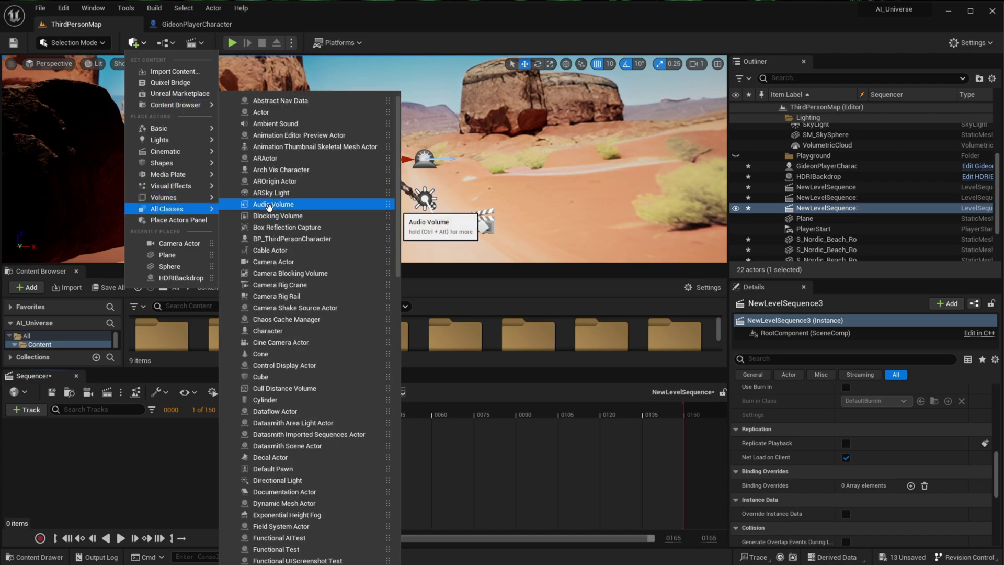
click(307, 260)
- Add the CameraActor to the level sequence as a track
click(30, 413)
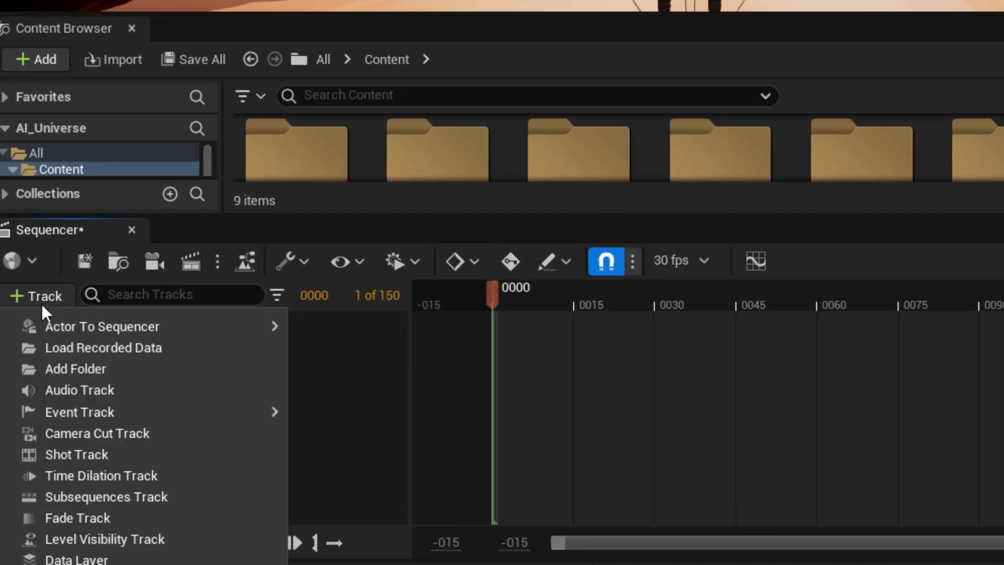
mouse_move(62, 425)
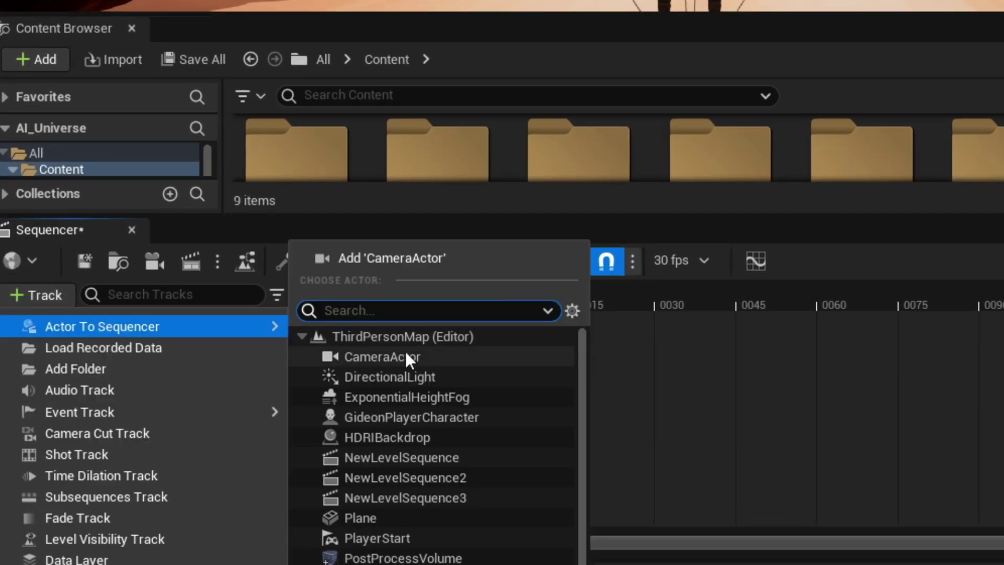
click(405, 354)
- Pilot the camera around to frame Gideon from the front against the desert rocks
mouse_move(365, 159)
right_down()
mouse_move(313, 159)
mouse_move(342, 170)
mouse_move(350, 163)
mouse_move(178, 166)
mouse_move(353, 161)
right_up()
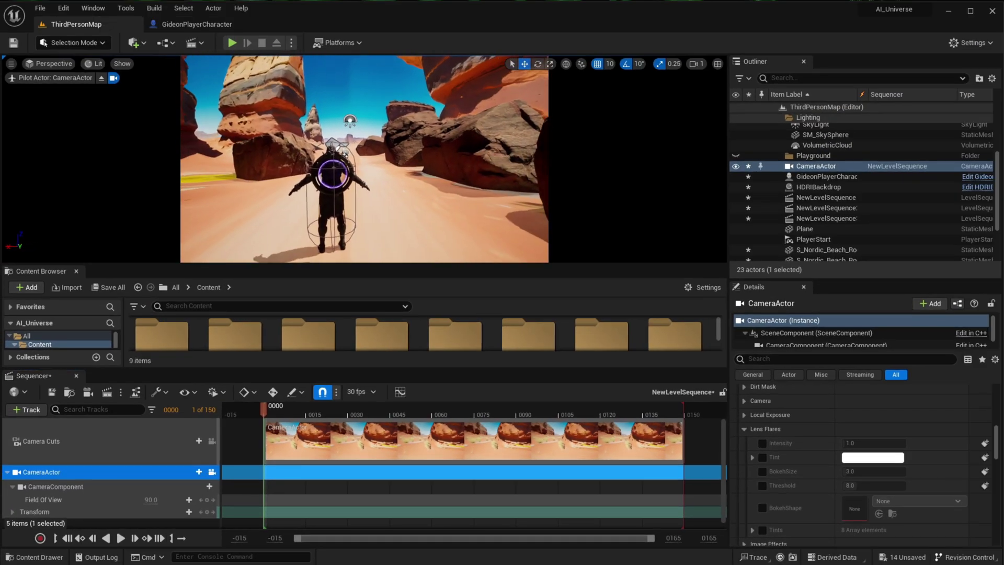
key(w)
key(w)
- Collapse the camera's Lens Flares settings and set its Projection Mode to Perspective
click(740, 429)
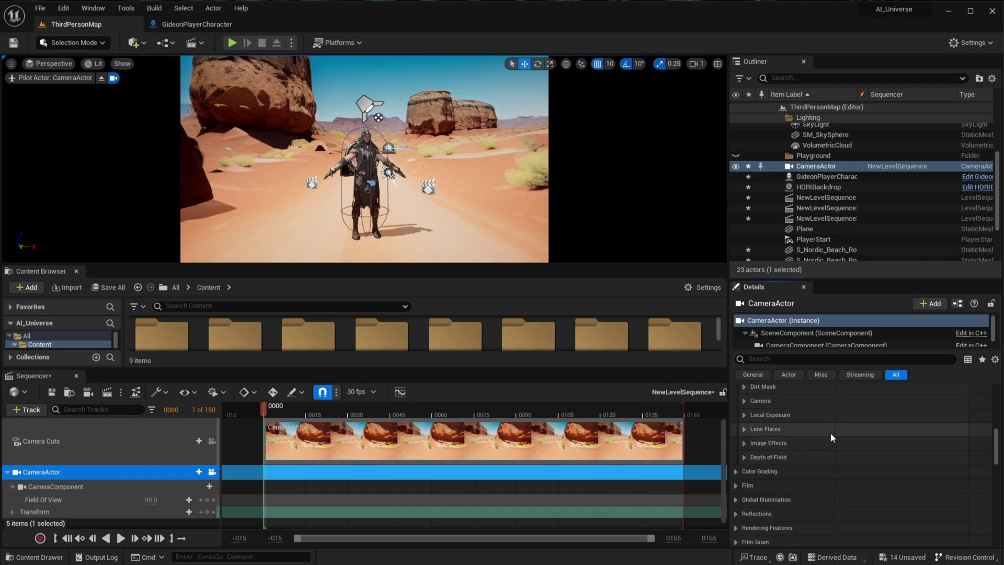
scroll(831, 432, up, 5)
scroll(815, 414, up, 5)
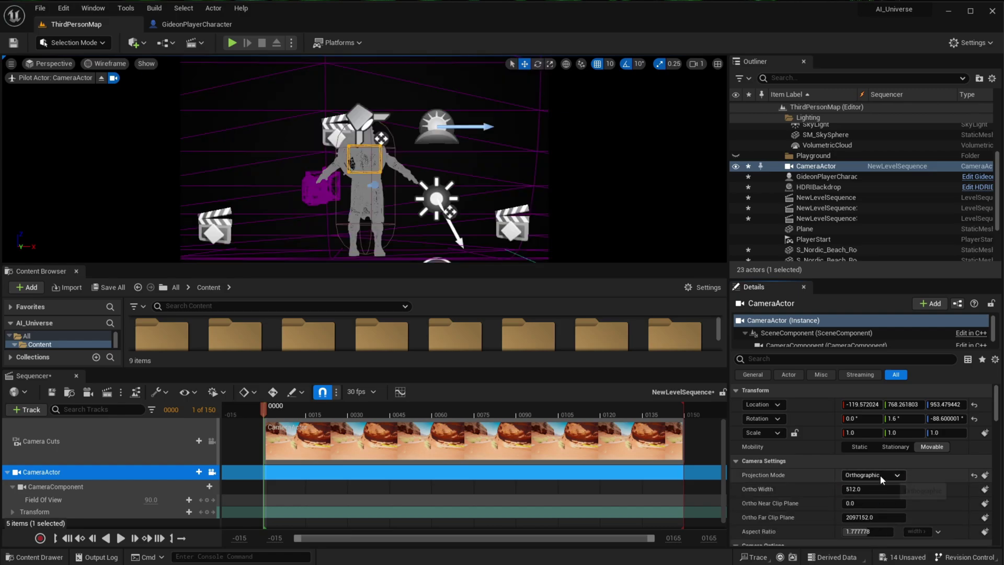
click(881, 475)
click(881, 488)
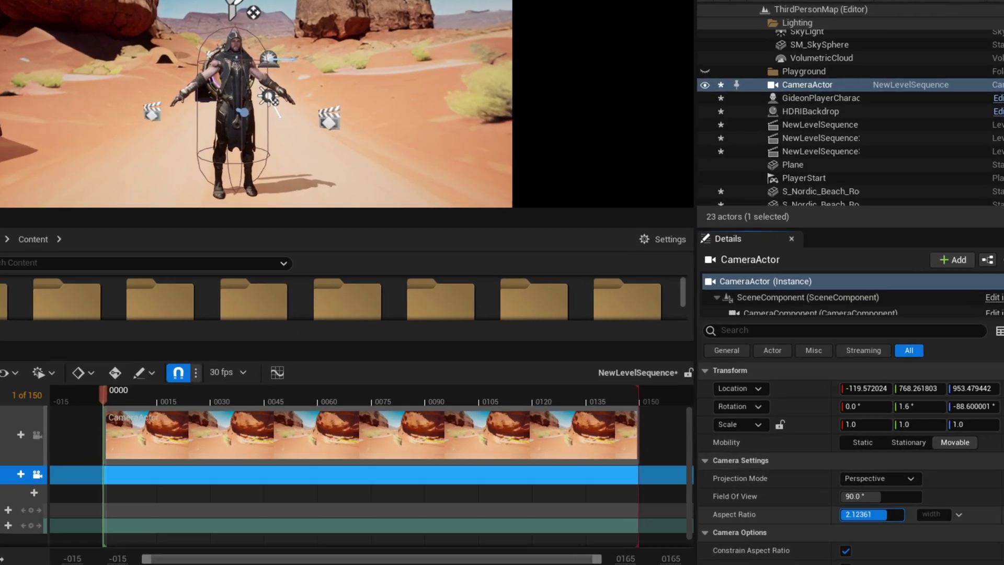
- Set the camera's Aspect Ratio to 2.04861 and turn off Constrain Aspect Ratio
drag(887, 515, 881, 515)
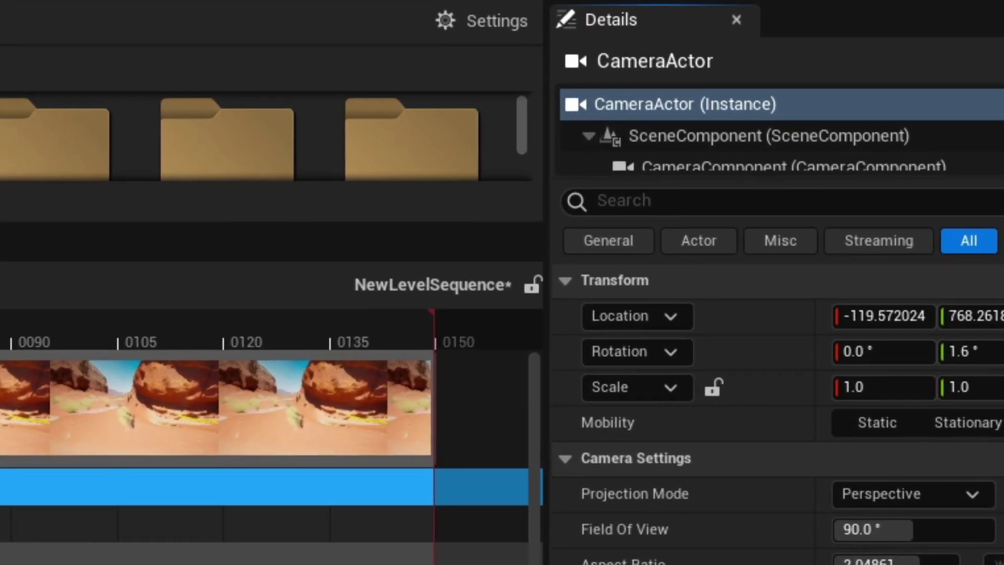
scroll(807, 541, down, 4)
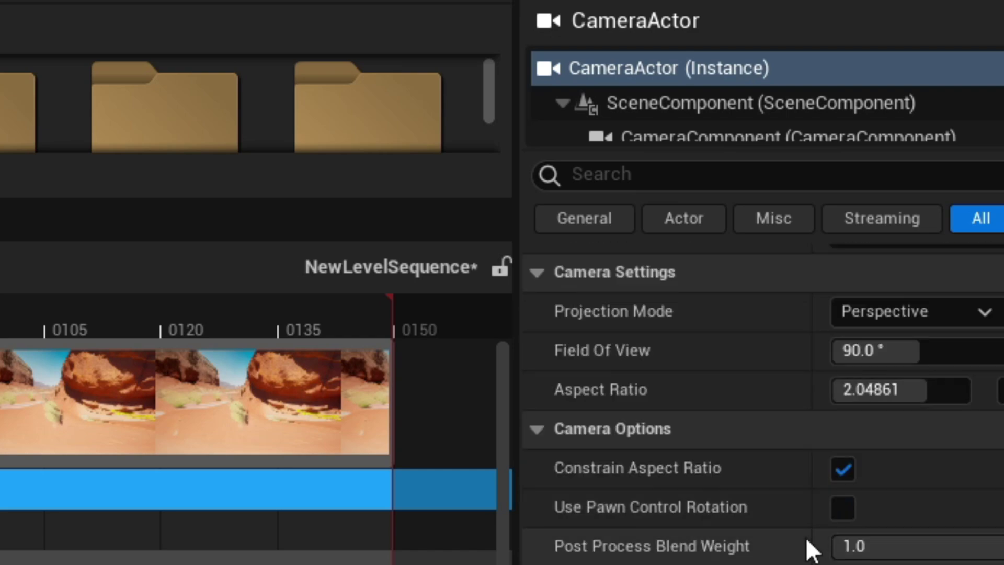
click(842, 467)
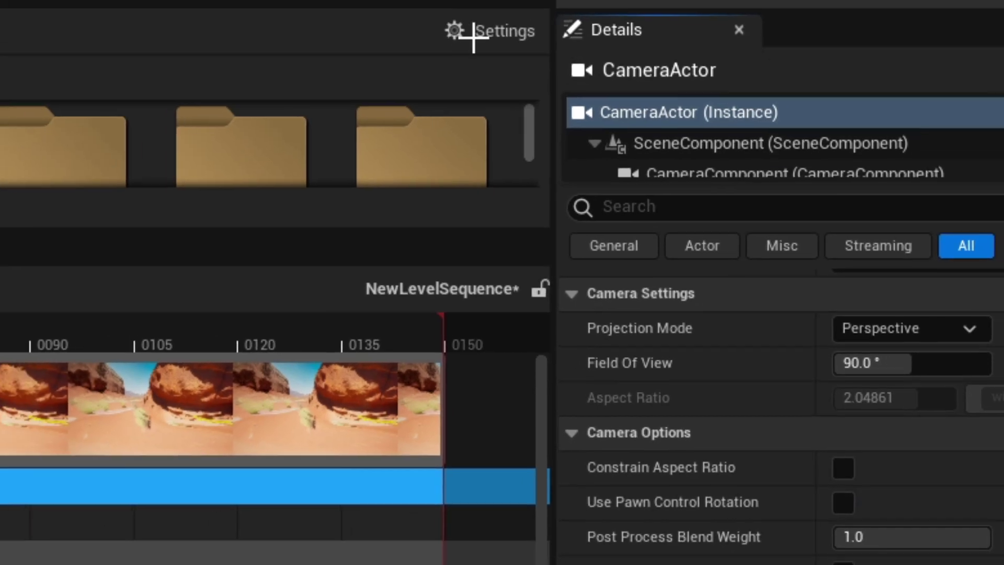
click(843, 468)
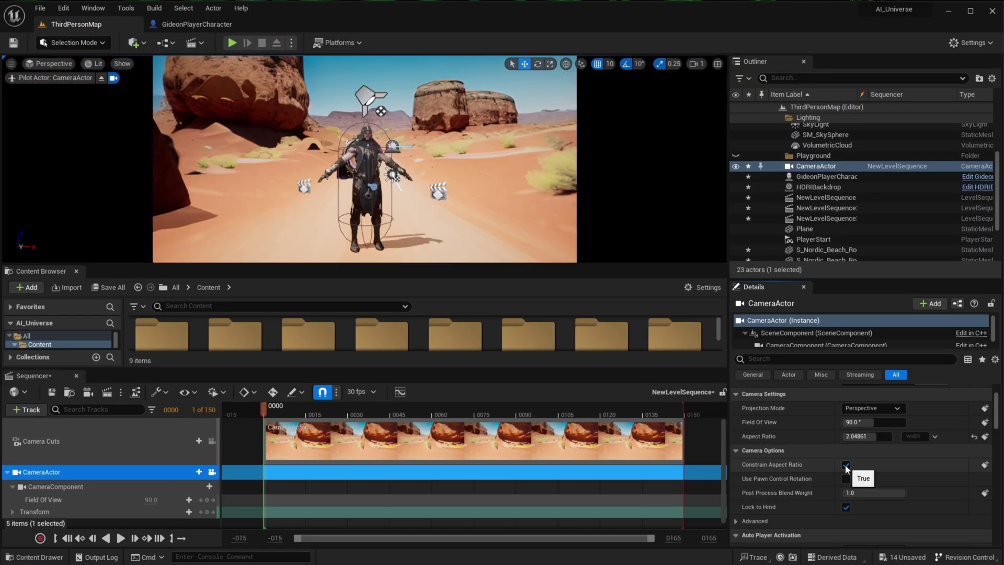
click(845, 465)
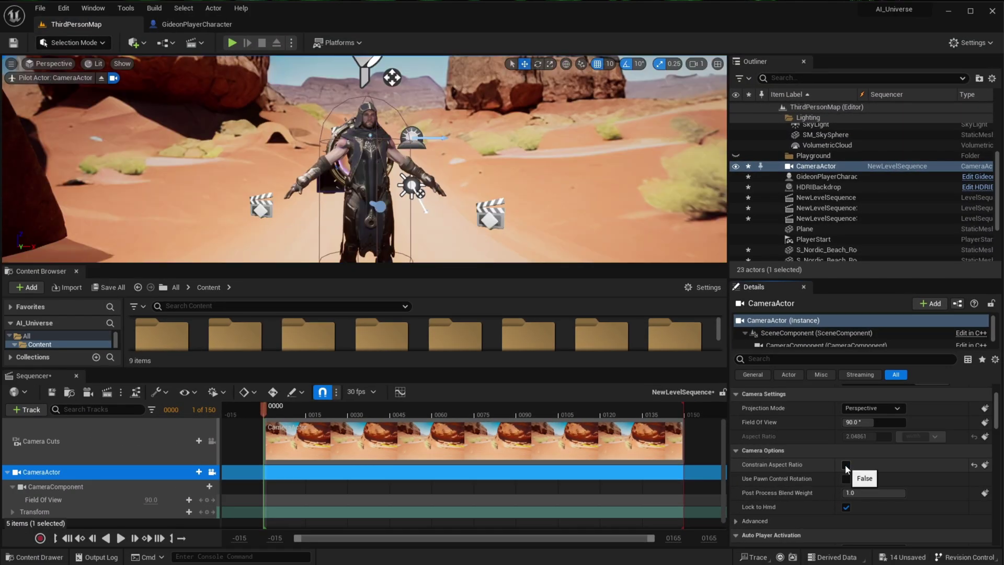
- Pilot the camera back and around to reframe Gideon slightly off-centre beside the large boulder
key(s)
right_drag(365, 159, 323, 162)
key(w)
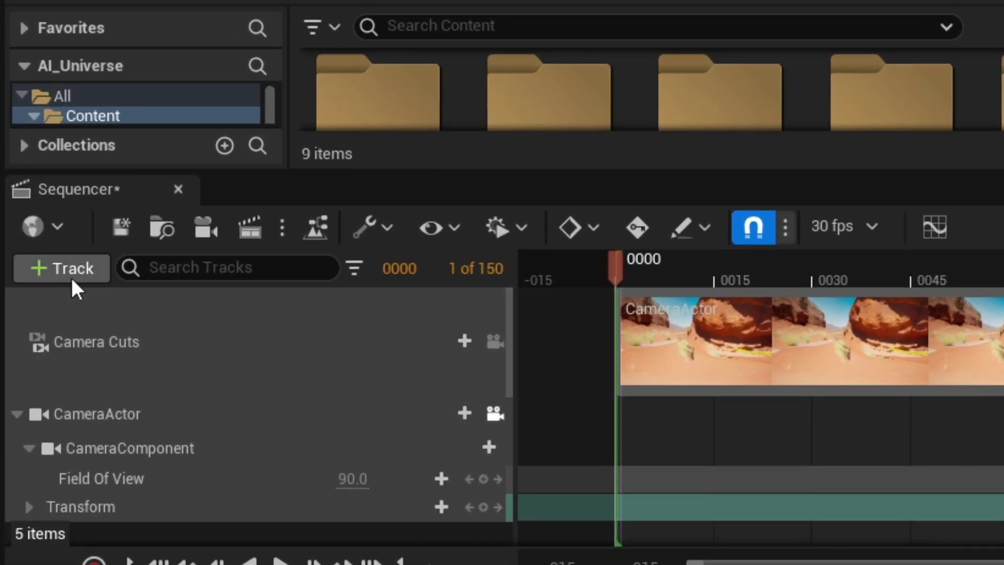
- Add GideonPlayerCharacter to the level sequence
click(26, 410)
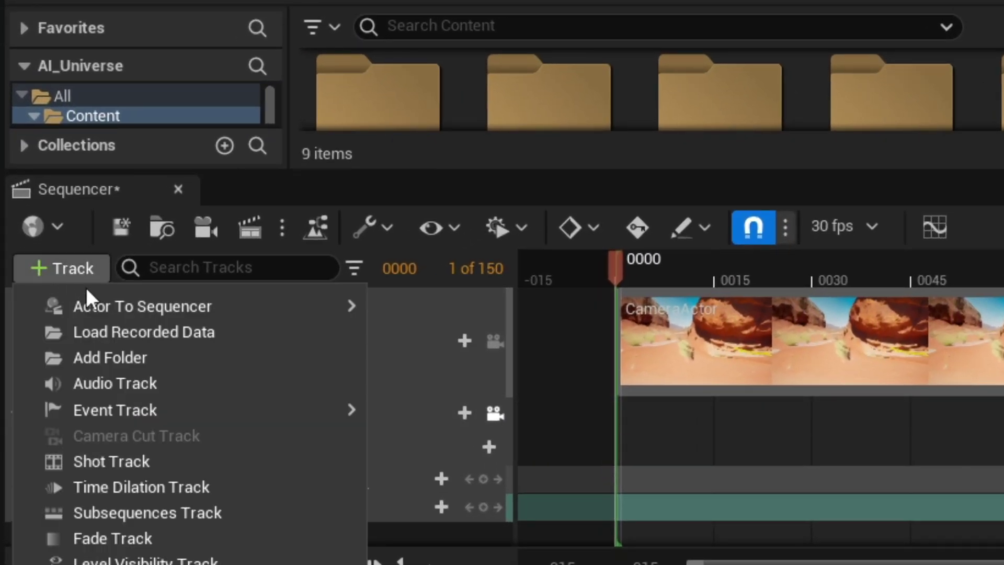
mouse_move(123, 302)
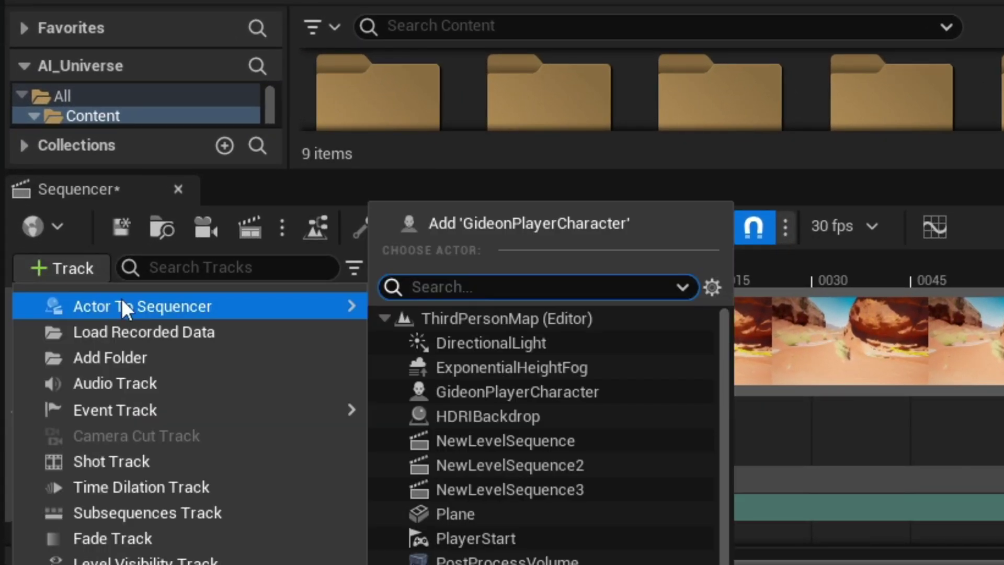
click(552, 391)
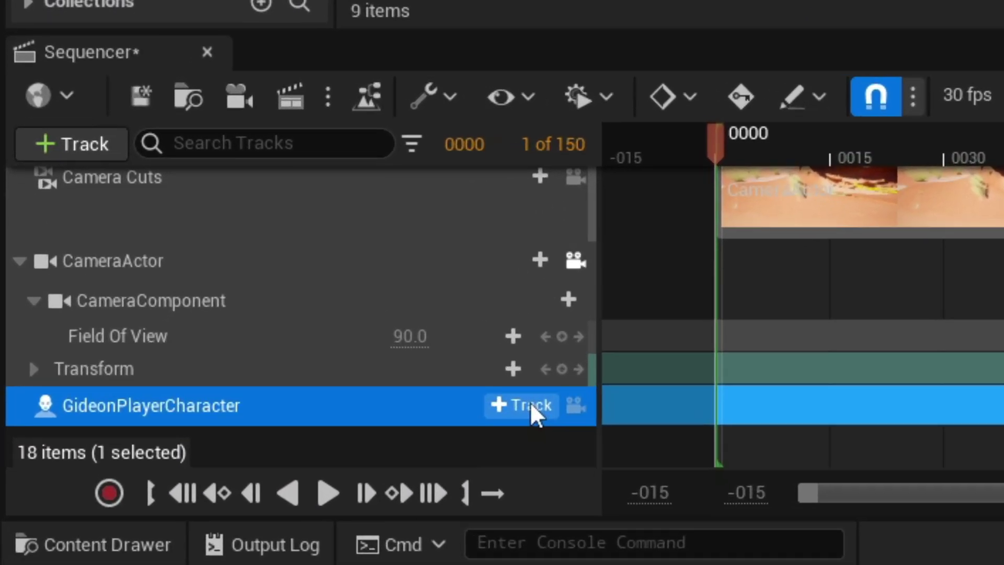
- Add the Emote_Master_Levitate_T3 animation to the GideonPlayerCharacter track
click(195, 507)
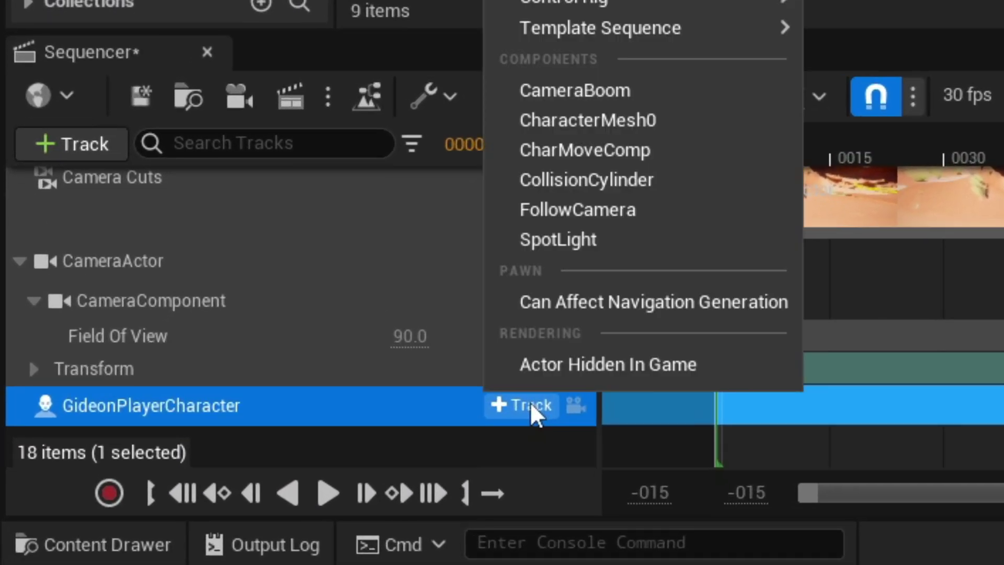
mouse_move(299, 19)
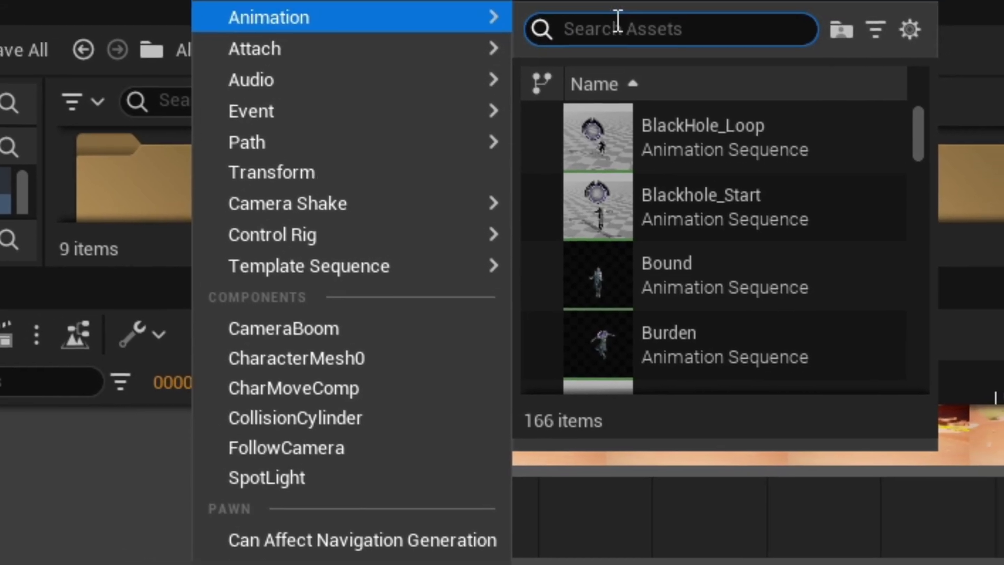
text(lev)
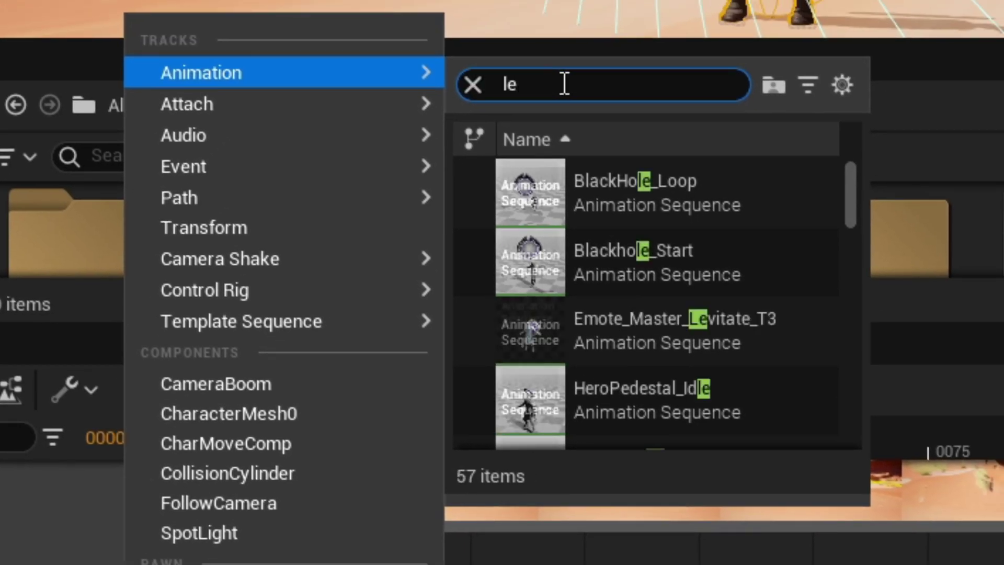
click(630, 197)
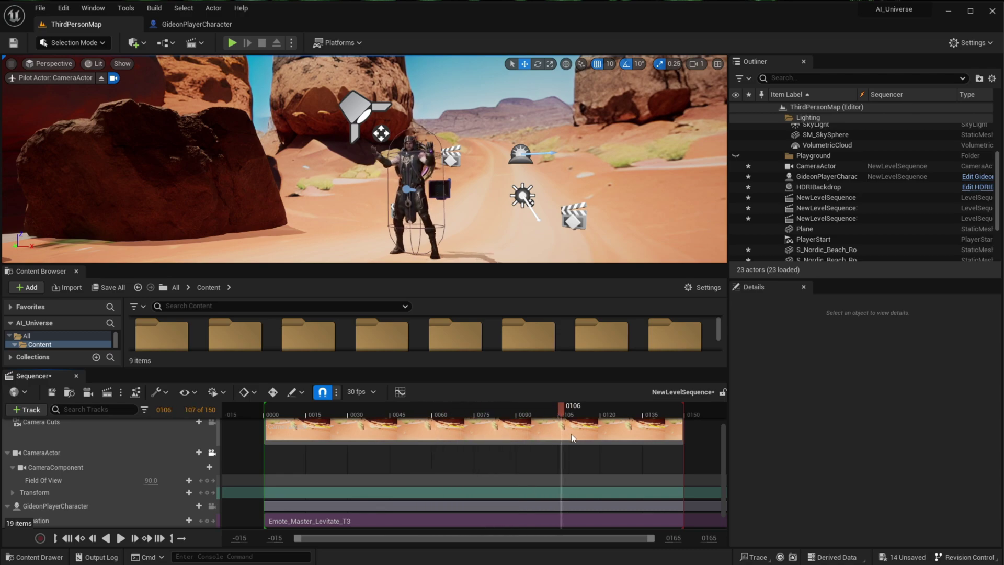
- Widen the visible timeline range and extend the sequence's playback range to 299 frames
drag(667, 445, 701, 447)
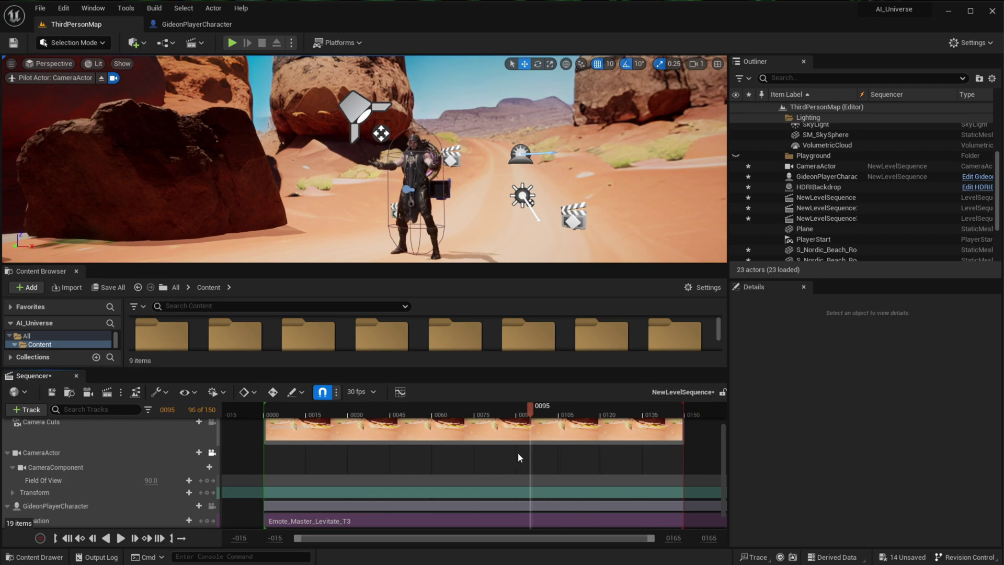
mouse_move(673, 538)
mouse_down()
mouse_move(709, 538)
mouse_move(661, 543)
mouse_move(690, 542)
mouse_up()
drag(456, 407, 661, 408)
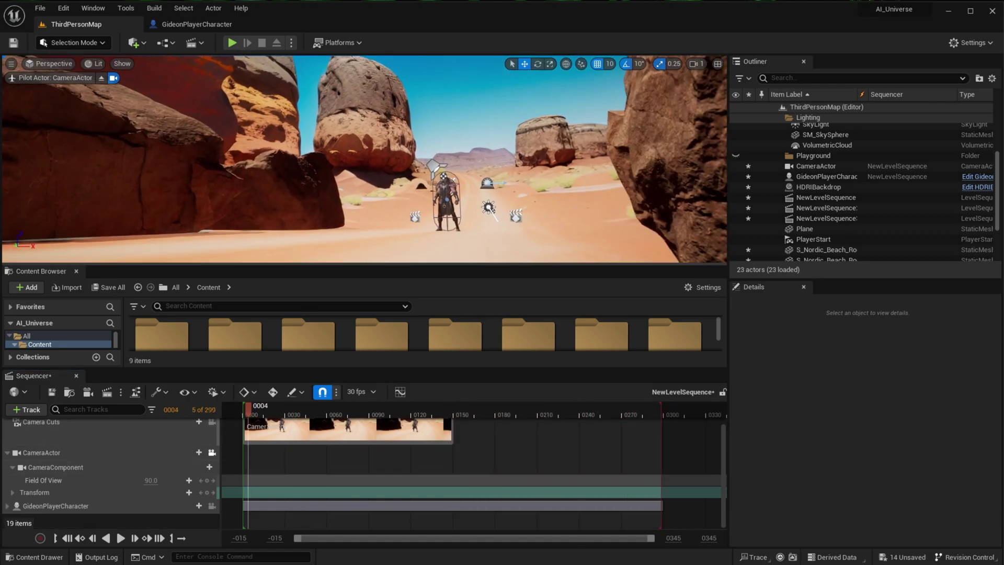
- Lower the viewport camera speed to 0.33 and pilot the camera behind the large rock for the opening shot
right_drag(366, 157, 403, 168)
click(696, 63)
drag(722, 88, 704, 87)
right_drag(366, 157, 356, 165)
key(w)
right_drag(540, 87, 470, 89)
click(669, 64)
click(695, 63)
click(707, 88)
mouse_move(606, 134)
right_down()
mouse_move(597, 134)
mouse_move(701, 134)
mouse_move(606, 134)
right_up()
right_drag(365, 157, 365, 157)
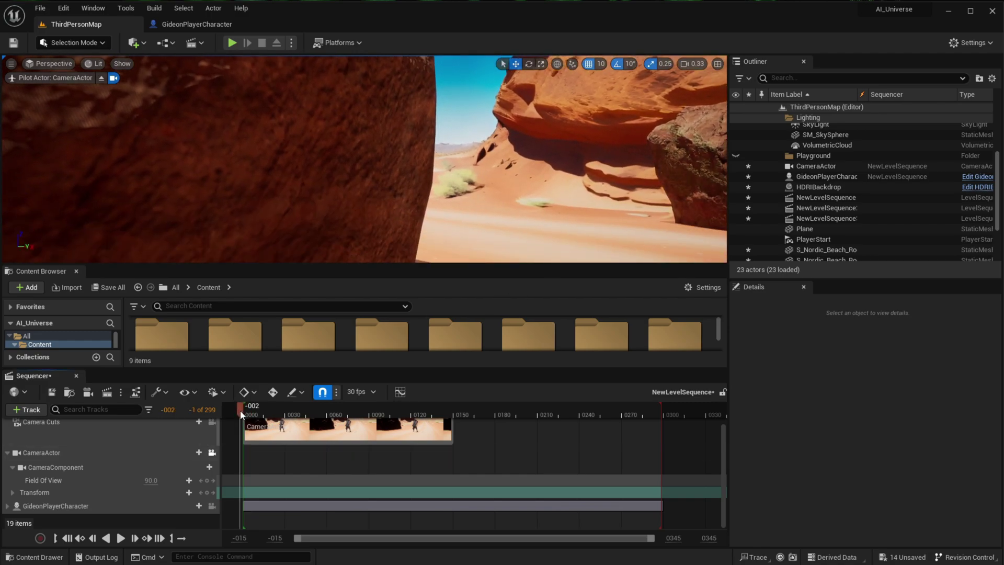
- Move the playhead to frame -1 and add a Transform keyframe for the CameraActor
drag(244, 418, 241, 418)
click(138, 493)
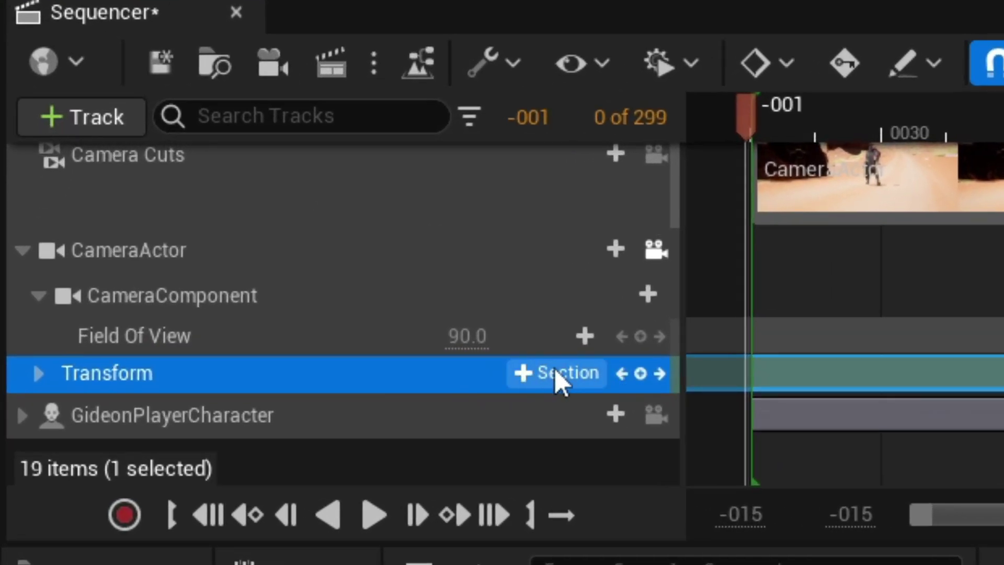
click(640, 373)
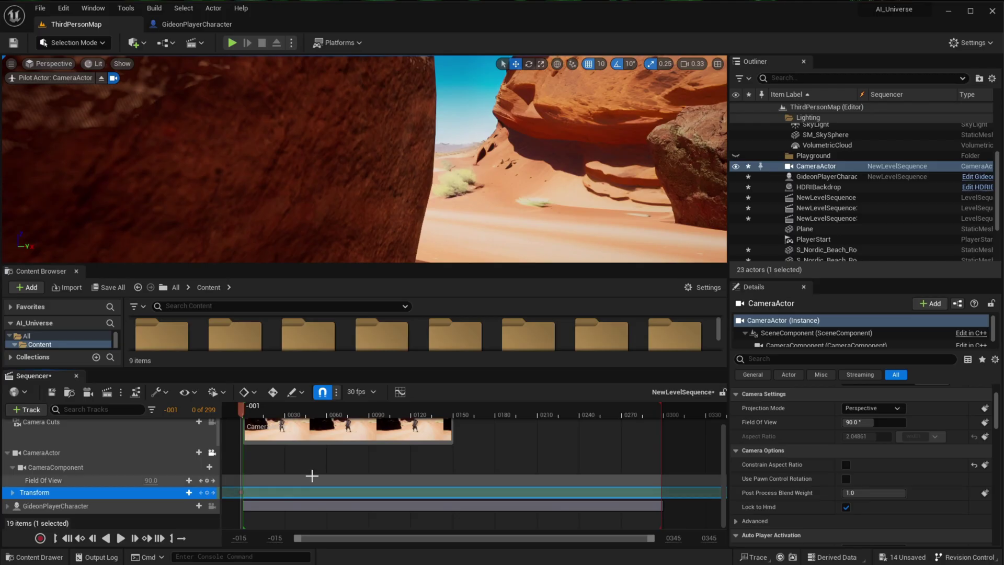
- At frame 36, pilot the camera out from the rock to look down the sand path at Gideon and key its Transform
click(249, 417)
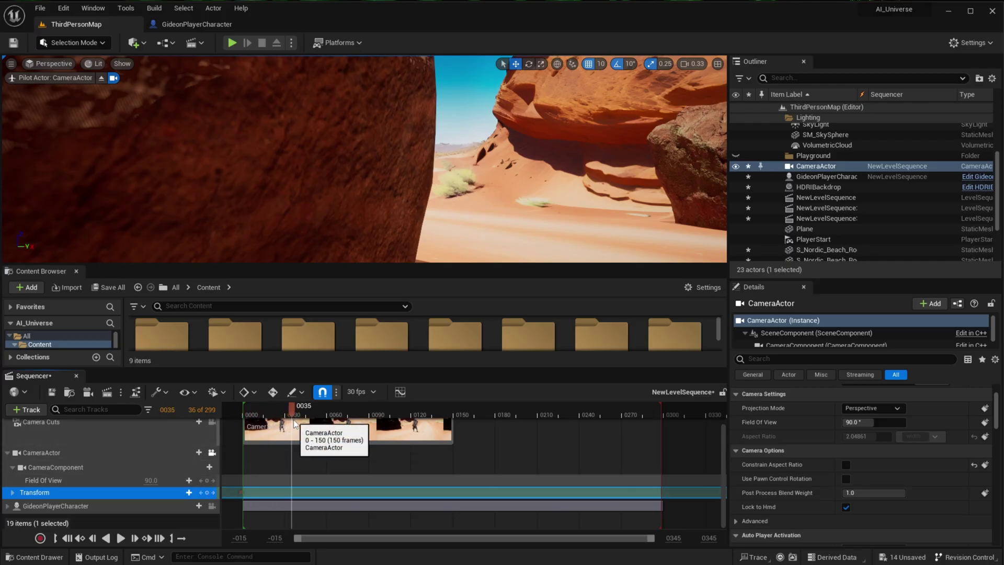
drag(294, 421, 295, 421)
right_drag(374, 209, 346, 259)
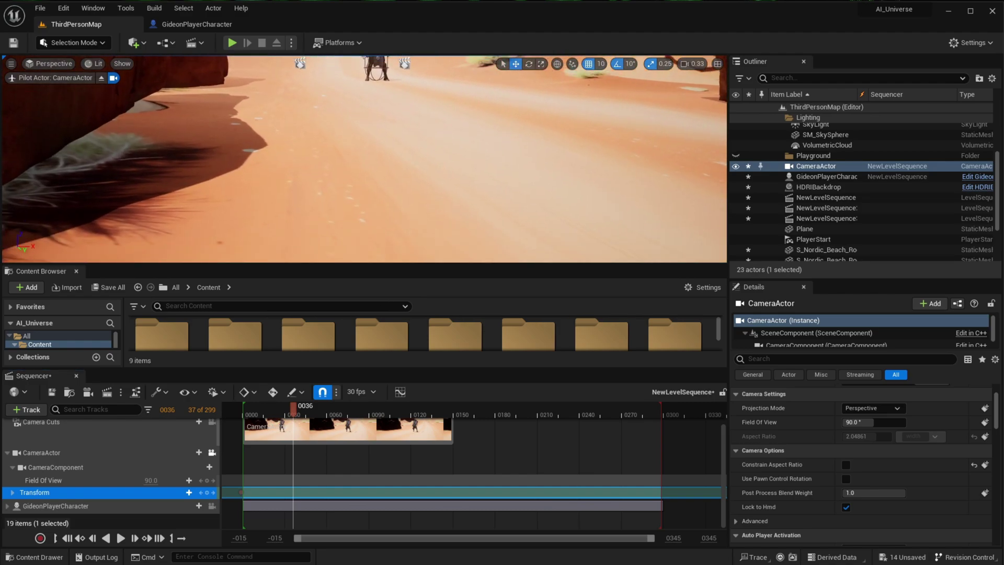
right_drag(406, 252, 406, 225)
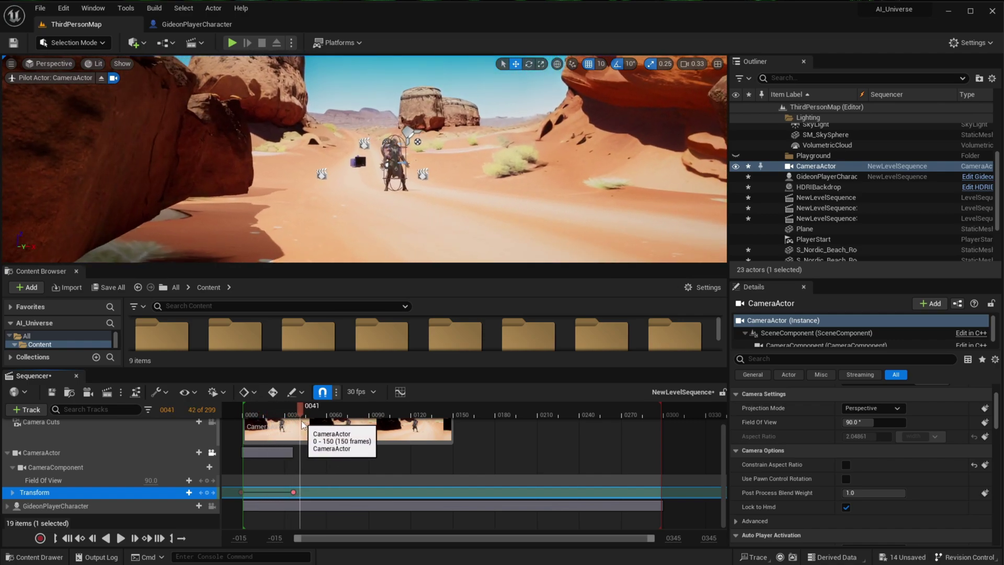
- Reframe and key the camera's Transform further along the timeline, then rewind and play back the sequence
drag(294, 409, 401, 411)
right_drag(371, 231, 366, 173)
key(Return)
drag(401, 411, 323, 411)
click(121, 537)
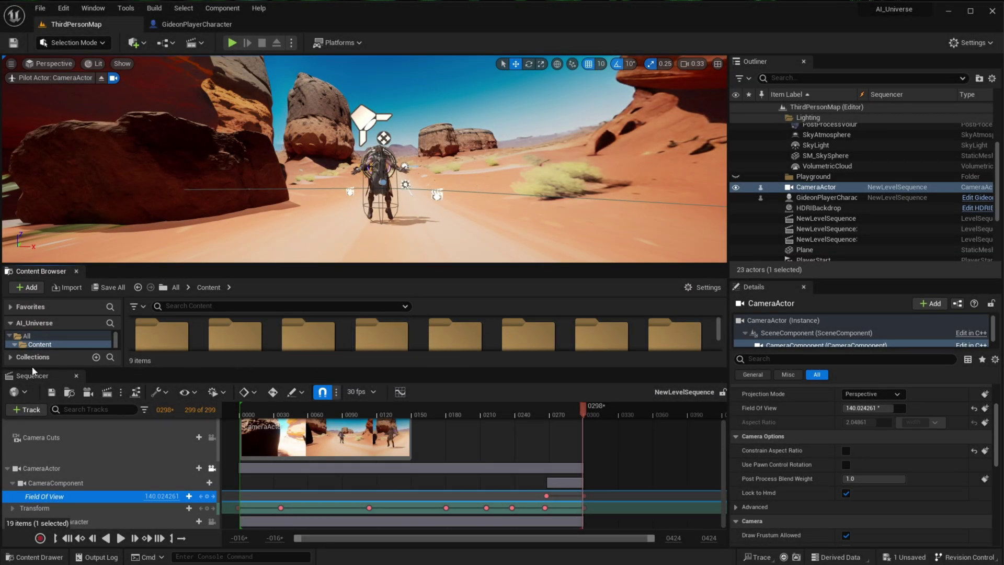
- Close the Sequencer, browse to ParagonGideon's FX/Particles/Gideon/Abilities/Meteor/FX folder and select P_Gideon_Meteor_Shower
click(77, 376)
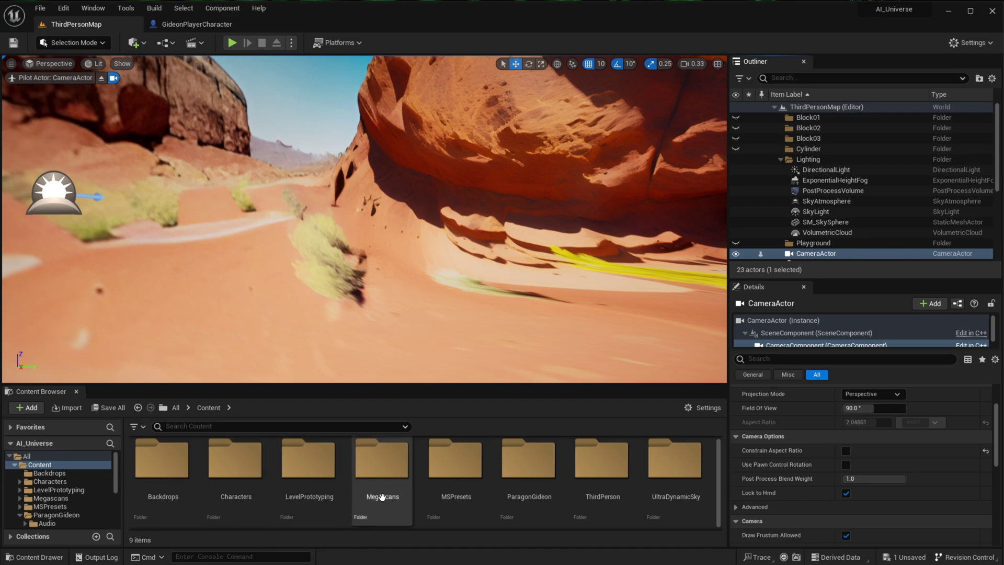
double_click(528, 490)
double_click(288, 482)
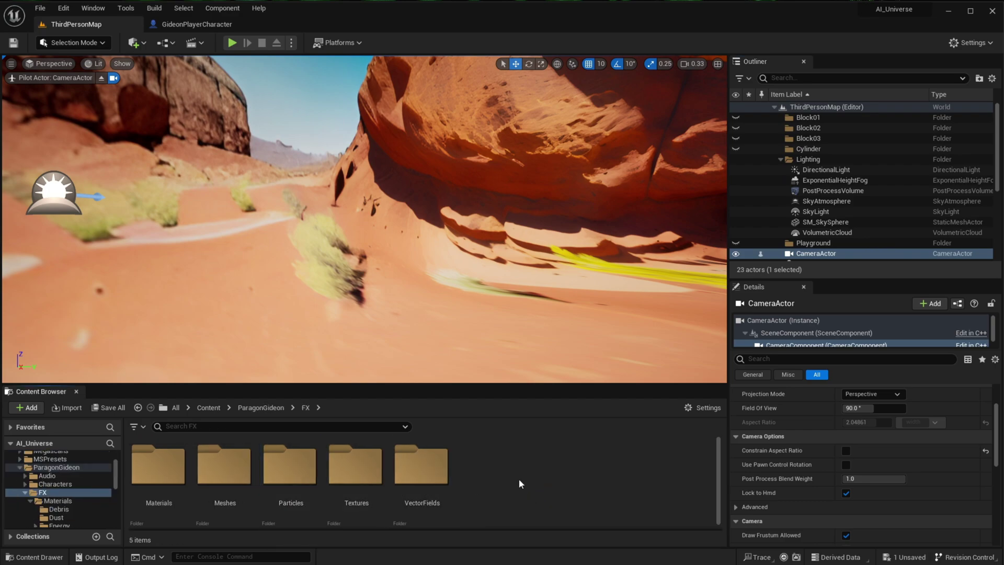
click(297, 474)
double_click(296, 474)
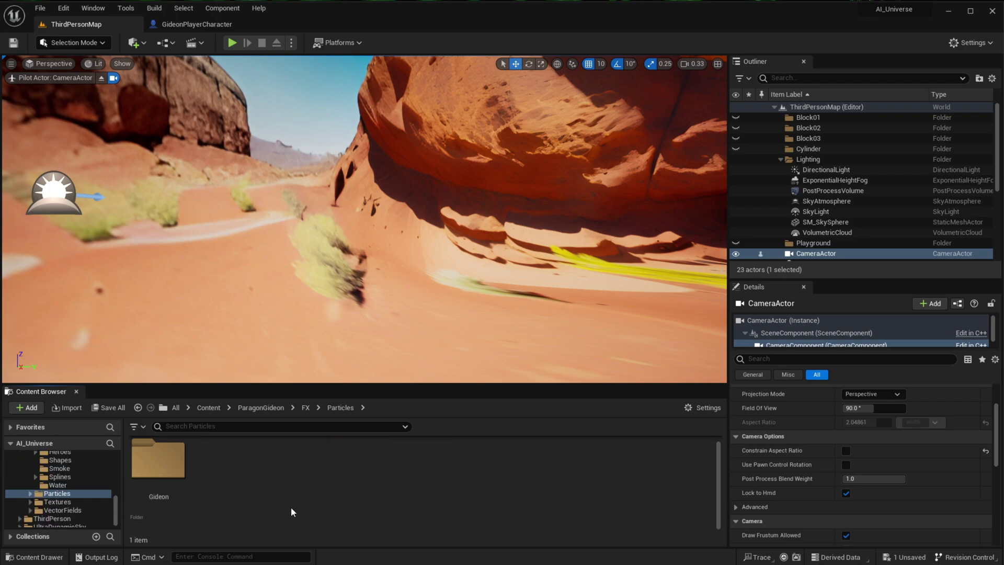
double_click(158, 468)
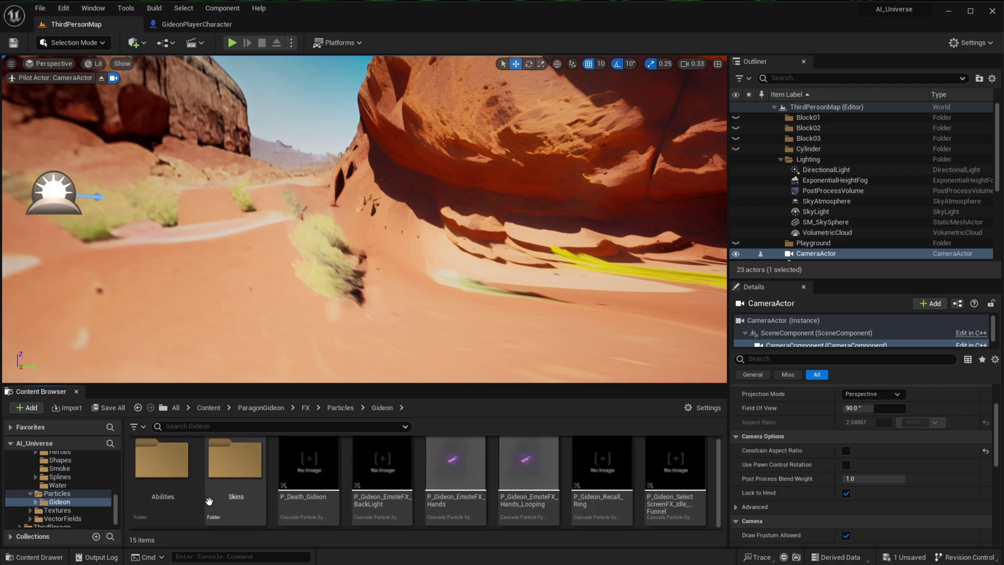
double_click(161, 469)
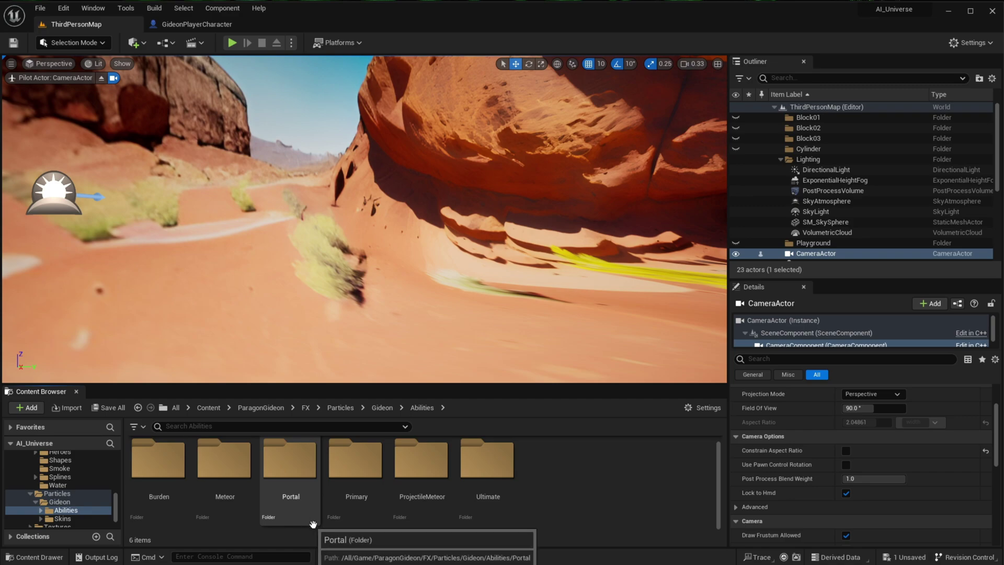
double_click(225, 502)
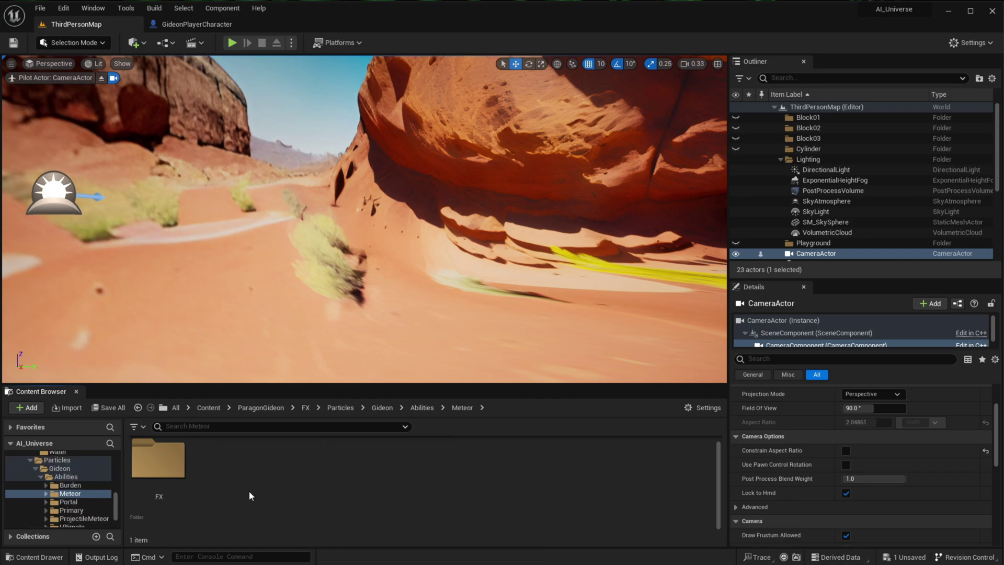
double_click(149, 472)
click(366, 487)
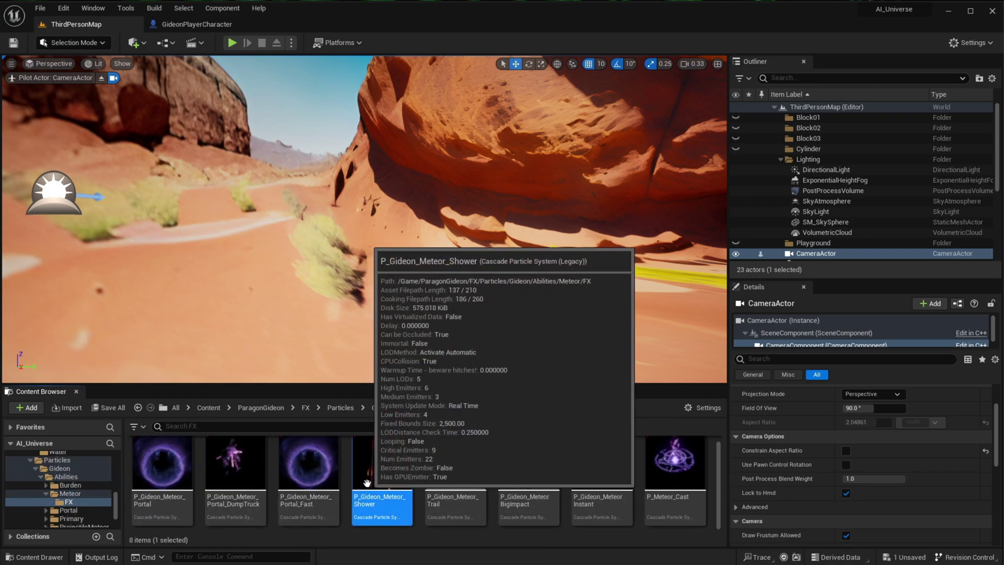
- Place the P_Gideon_Meteor_Shower effect in the level and add that actor to the level sequence
double_click(416, 515)
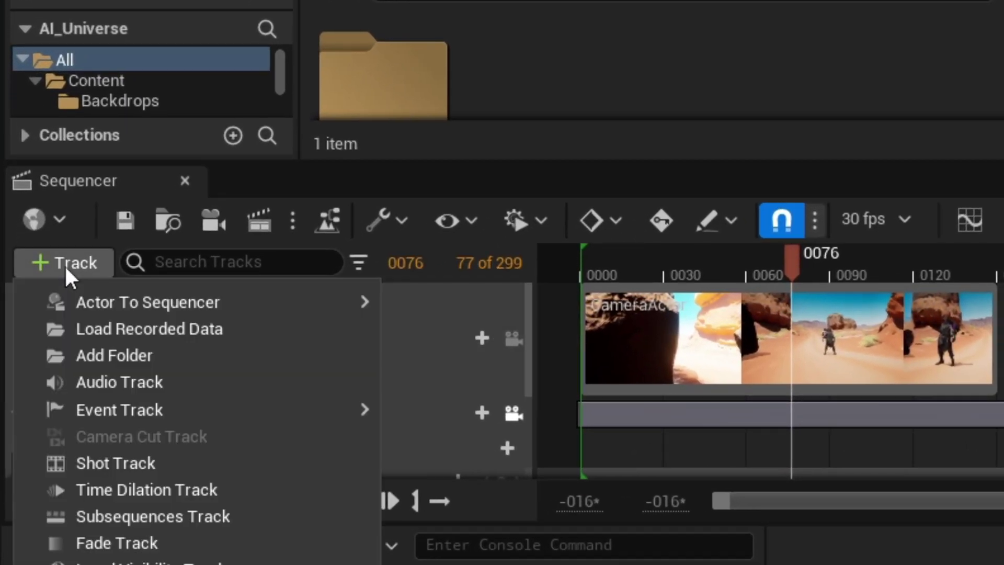
mouse_move(145, 314)
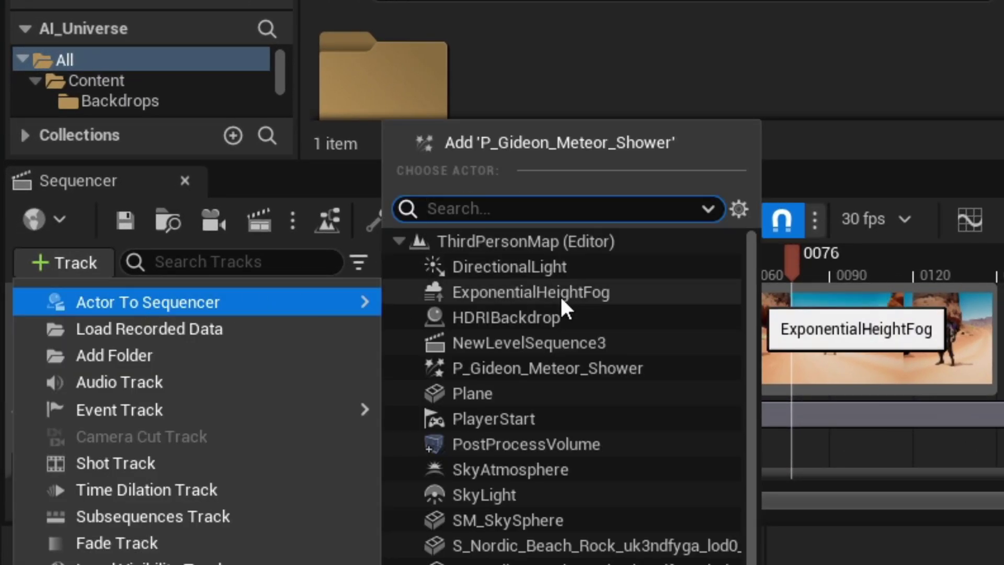
click(579, 368)
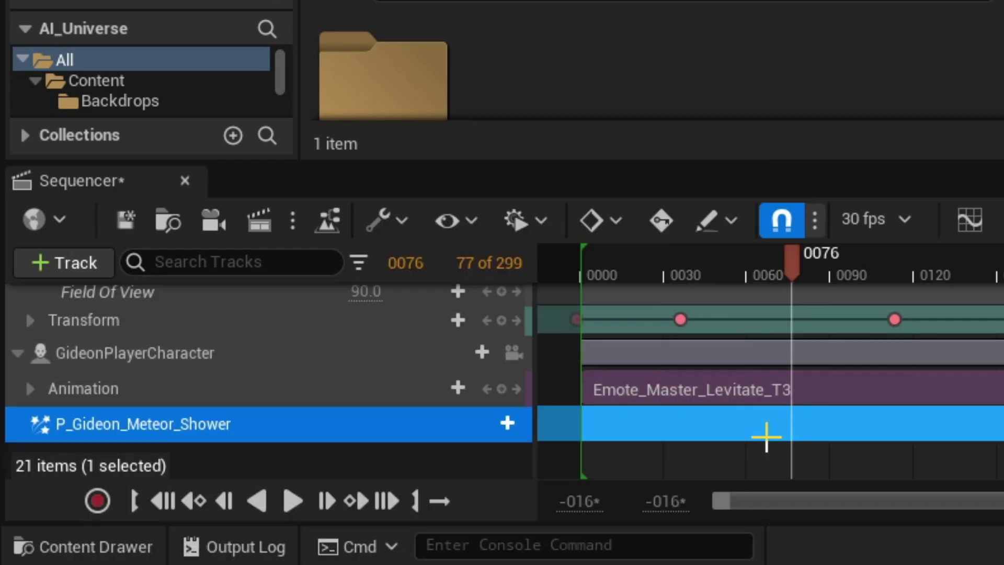
- Add a Particle Parameter track and an FX System Toggle track to P_Gideon_Meteor_Shower in the sequence
click(496, 424)
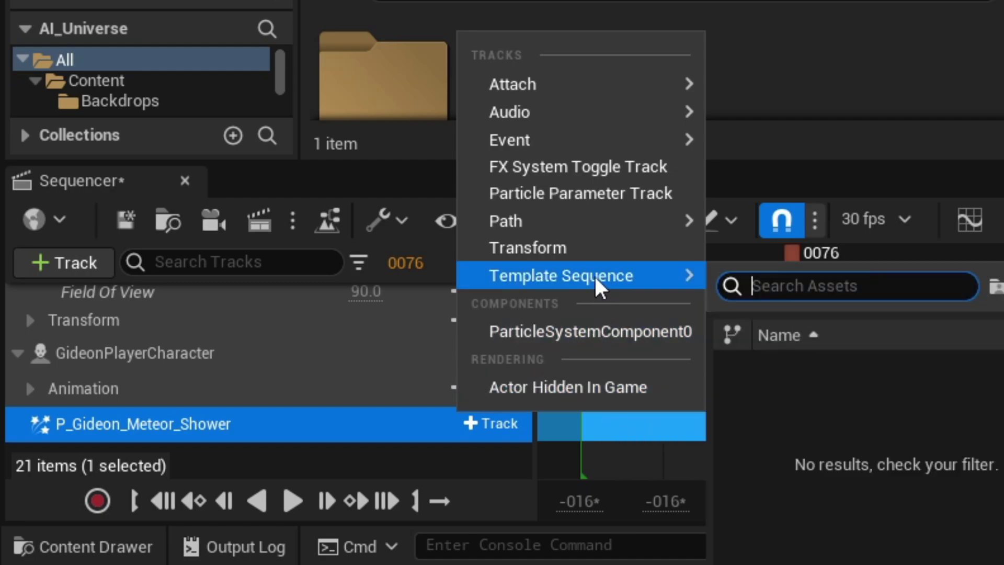
click(617, 197)
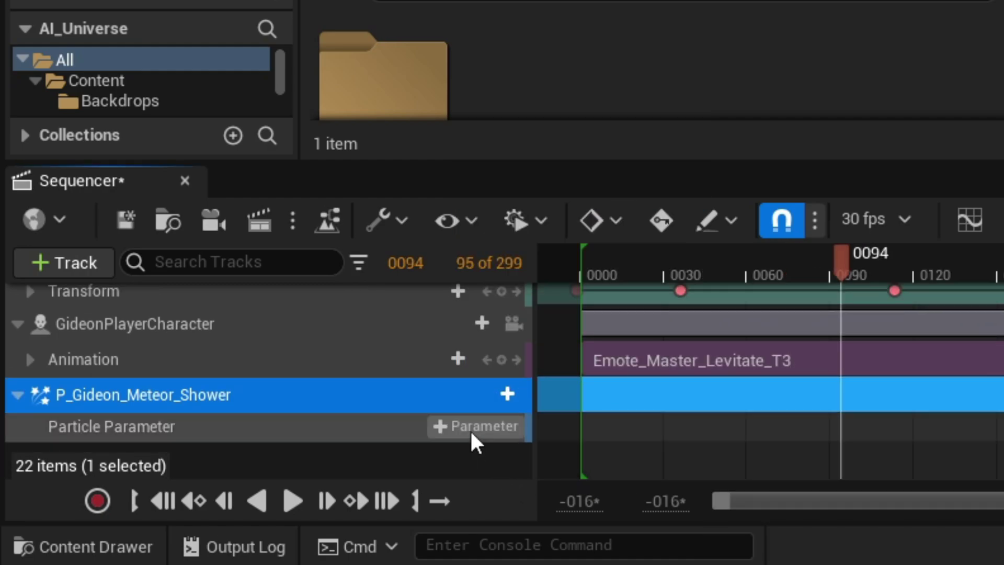
click(495, 397)
mouse_move(612, 201)
click(591, 138)
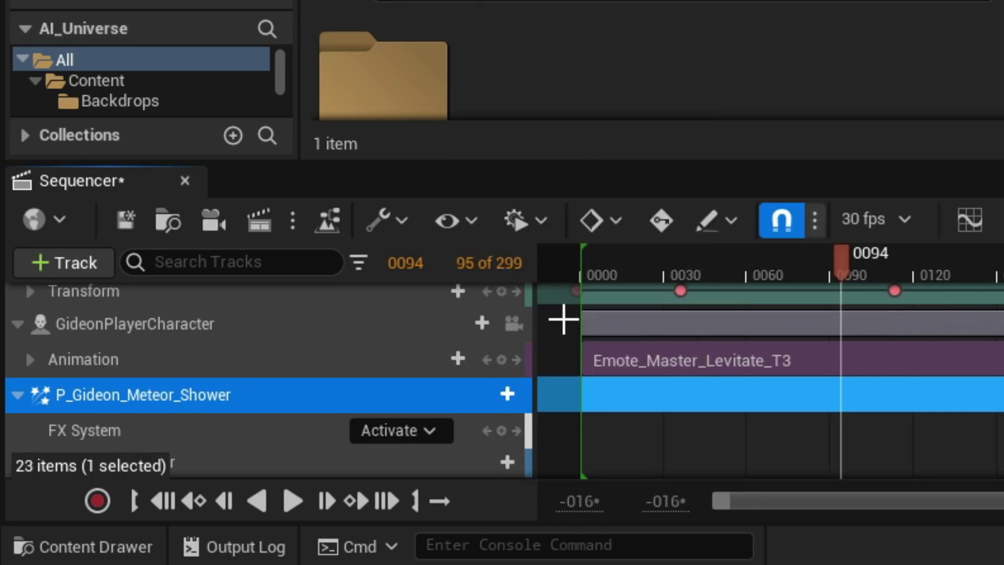
scroll(485, 392, down, 1)
click(501, 395)
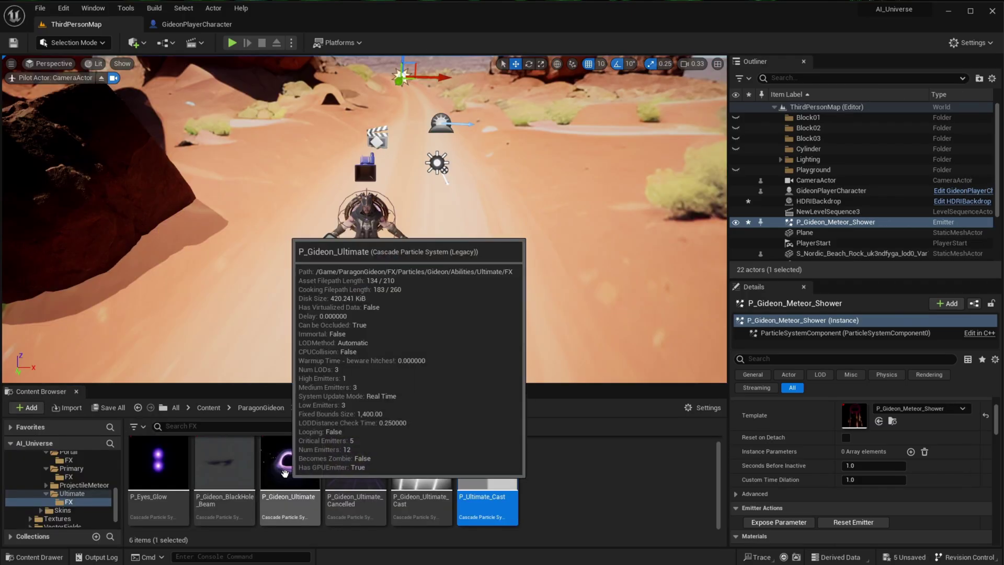
- Place the P_Gideon_Ultimate effect near Gideon in the level and move its FX System activation key to frame 237
drag(281, 473, 397, 215)
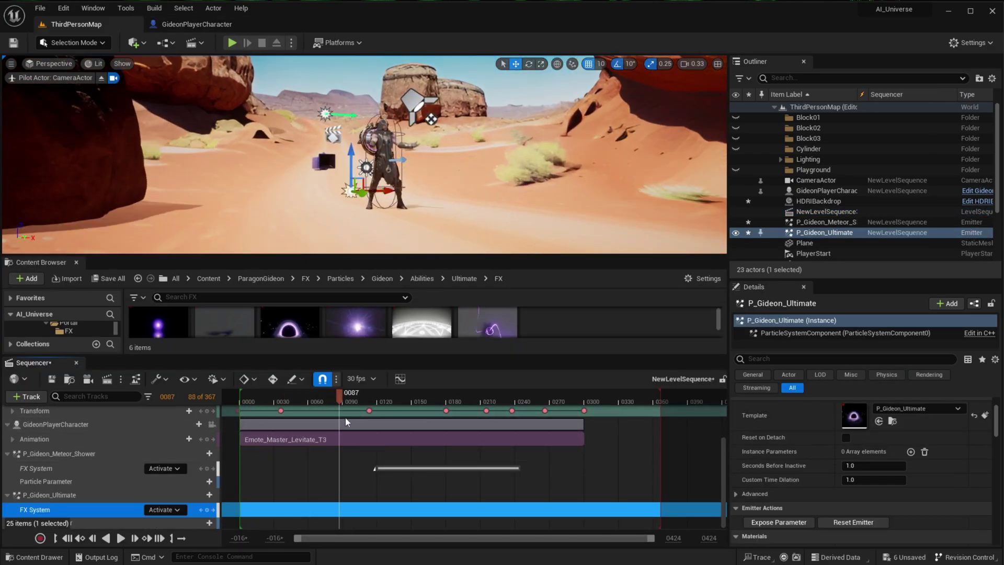
drag(372, 423, 440, 435)
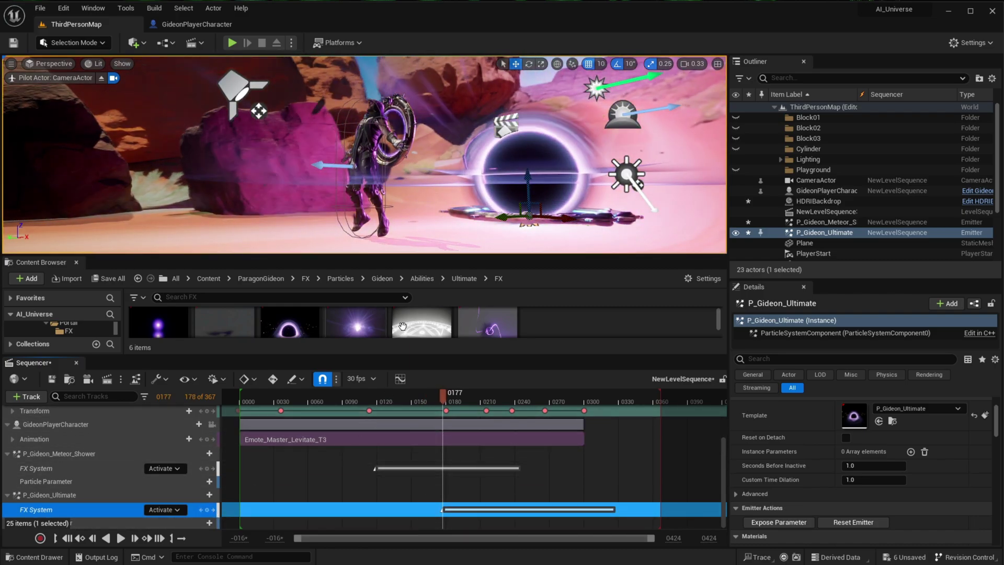
drag(453, 395, 550, 413)
drag(441, 509, 513, 510)
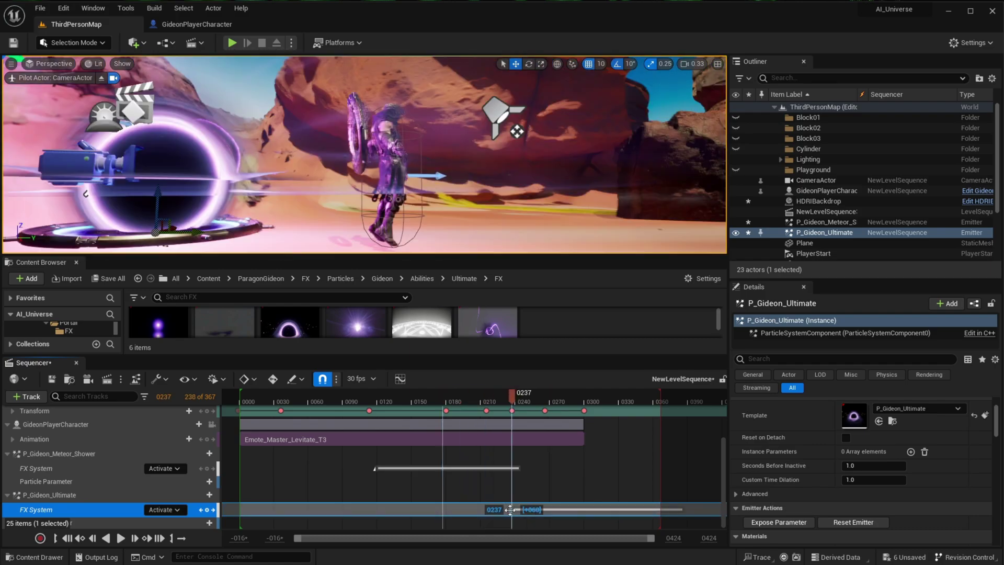